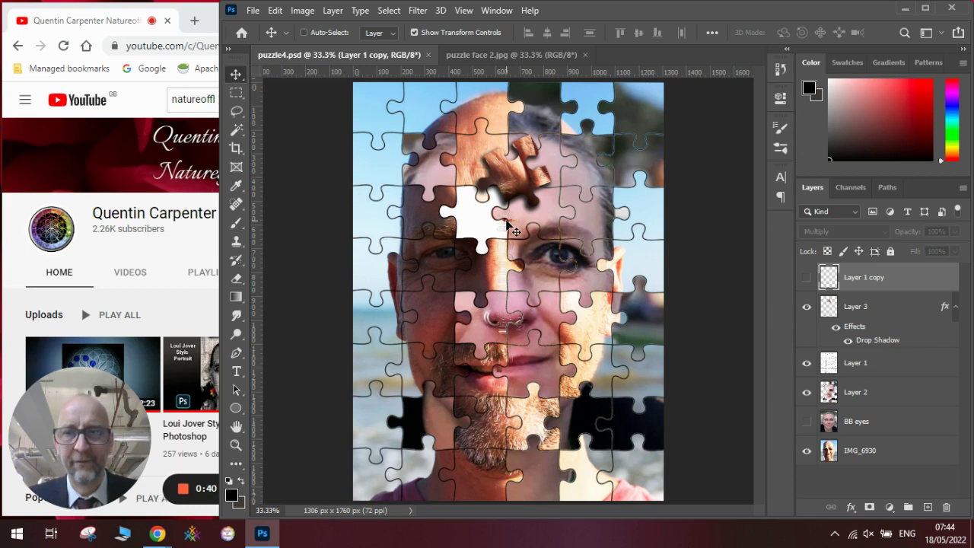
# Bring the puzzle face 2.jpg document with the man's beach portrait to the front.
pyautogui.click(505, 58)
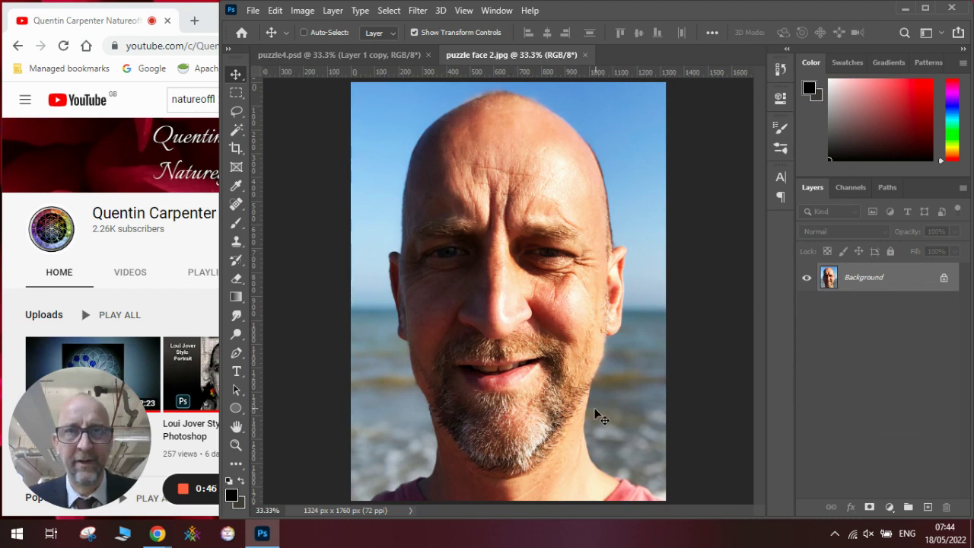
# Place the puzzle face1 photo as an embedded image over the man's portrait.
pyautogui.click(253, 11)
pyautogui.click(301, 294)
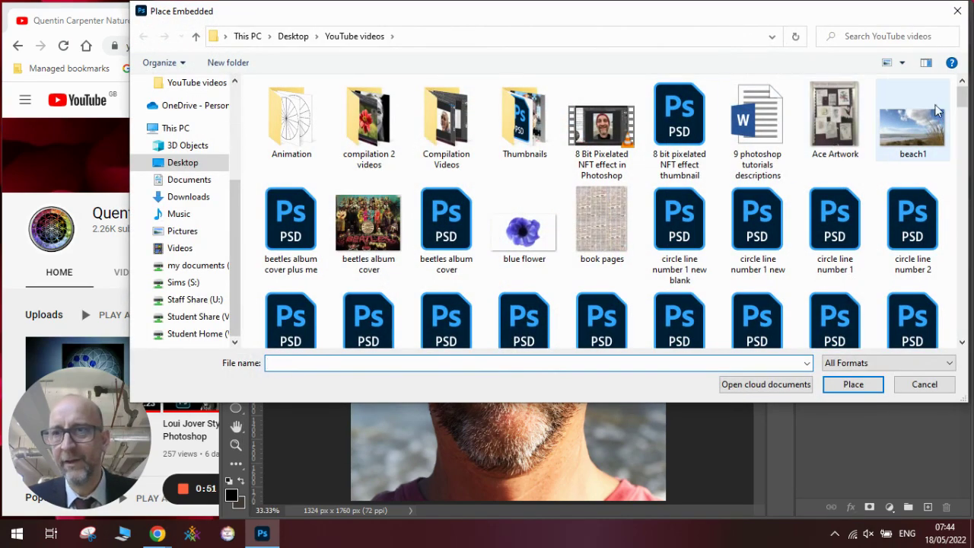
pyautogui.moveTo(963, 101); pyautogui.dragTo(971, 289)
pyautogui.doubleClick(835, 275)
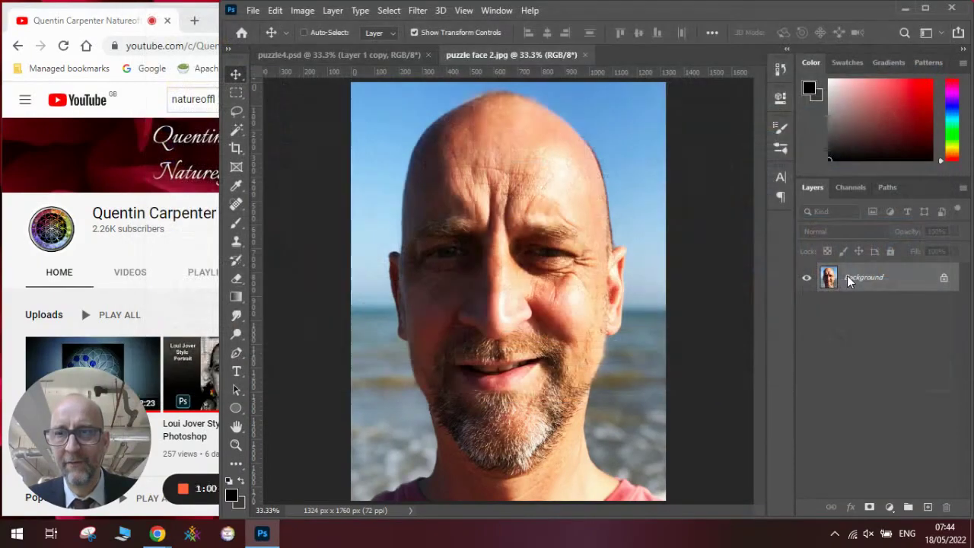
pyautogui.press('Return')
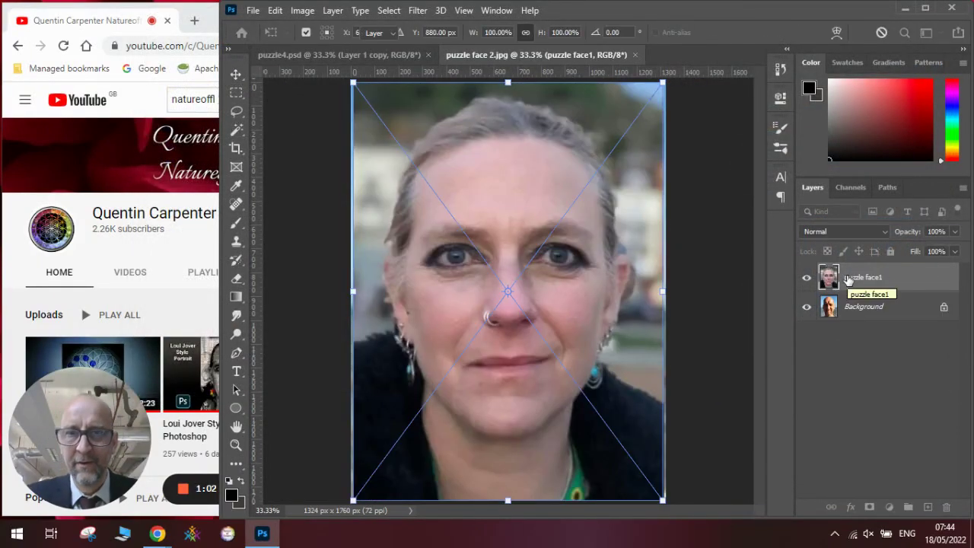
# Set puzzle face1 to 55% opacity, resize it to line up the faces, and rasterize it.
pyautogui.click(955, 231)
pyautogui.moveTo(935, 250); pyautogui.dragTo(922, 250)
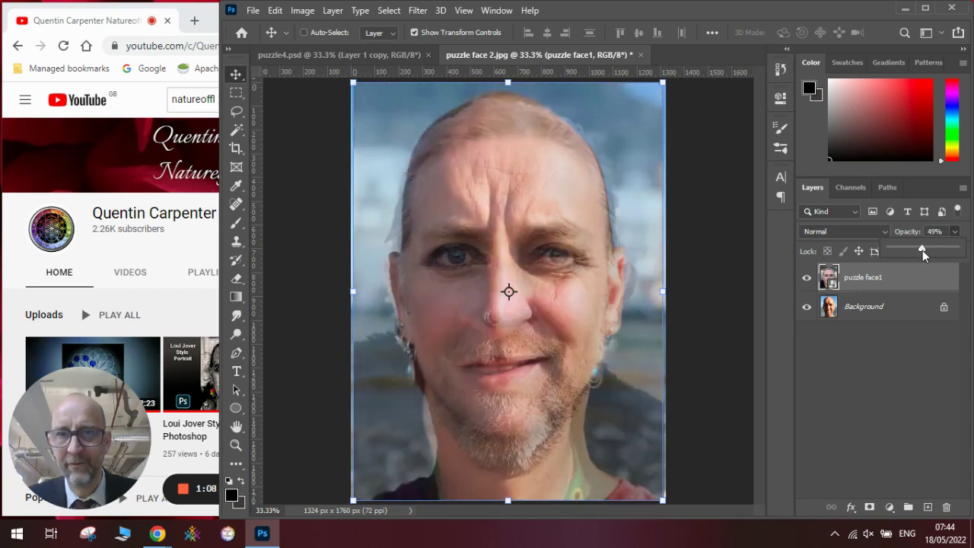
pyautogui.moveTo(925, 249); pyautogui.dragTo(926, 250)
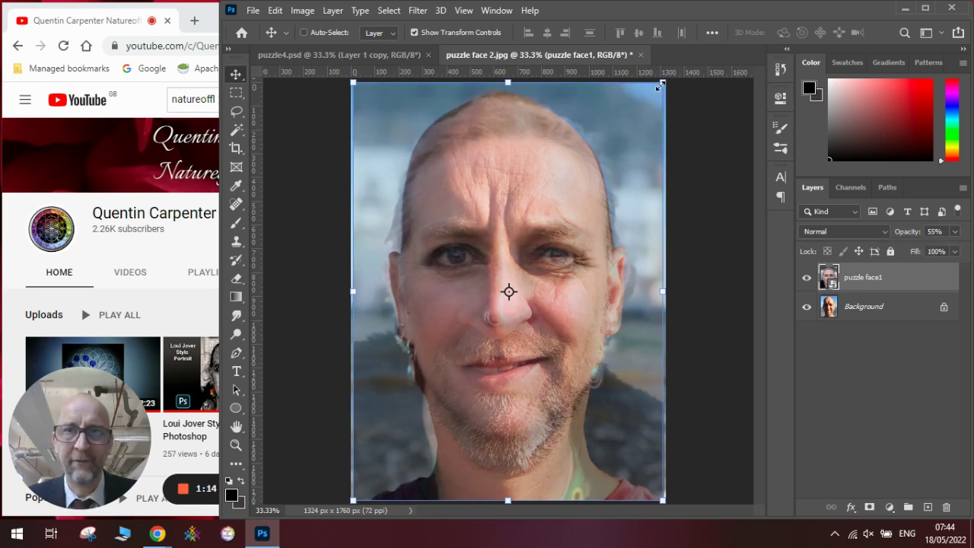
pyautogui.moveTo(662, 84)
pyautogui.mouseDown()
pyautogui.moveTo(628, 127)
pyautogui.moveTo(659, 87)
pyautogui.mouseUp()
pyautogui.press('Return')
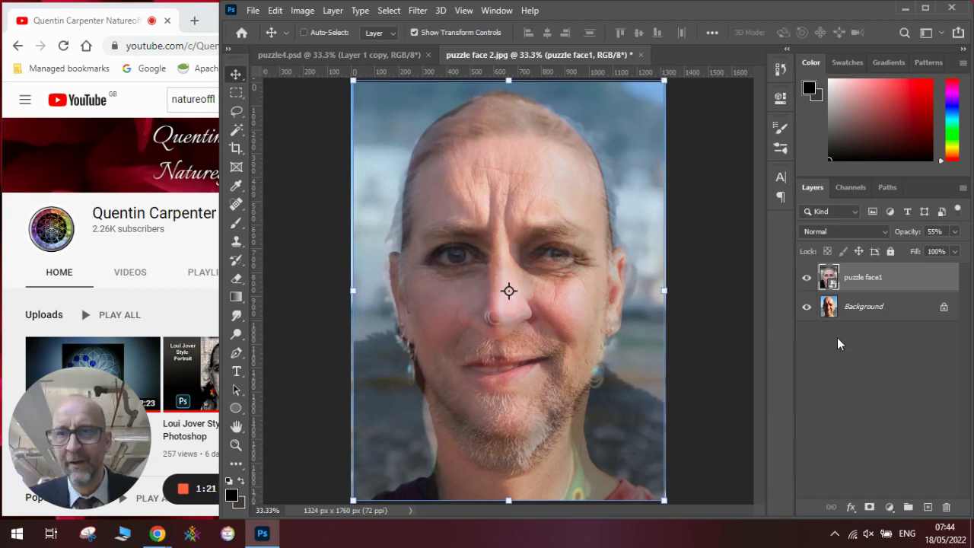
pyautogui.rightClick(873, 283)
pyautogui.click(782, 267)
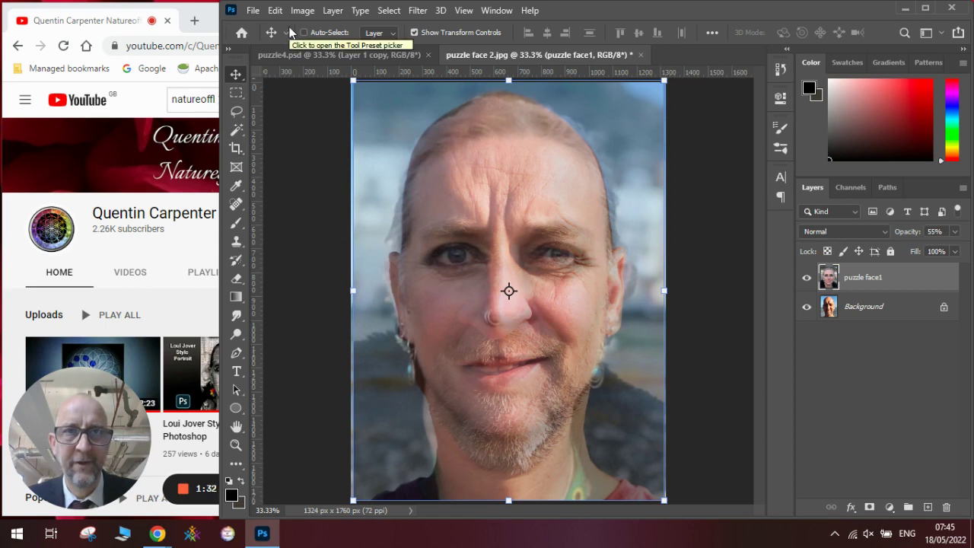
# Embed the puzzle blank jigsaw image on top and rasterize its layer.
pyautogui.click(253, 11)
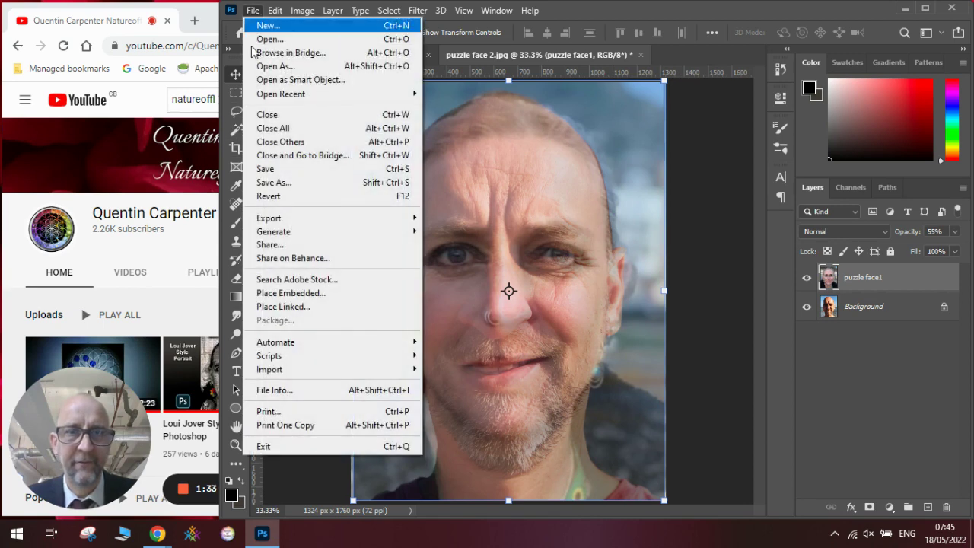
pyautogui.click(284, 292)
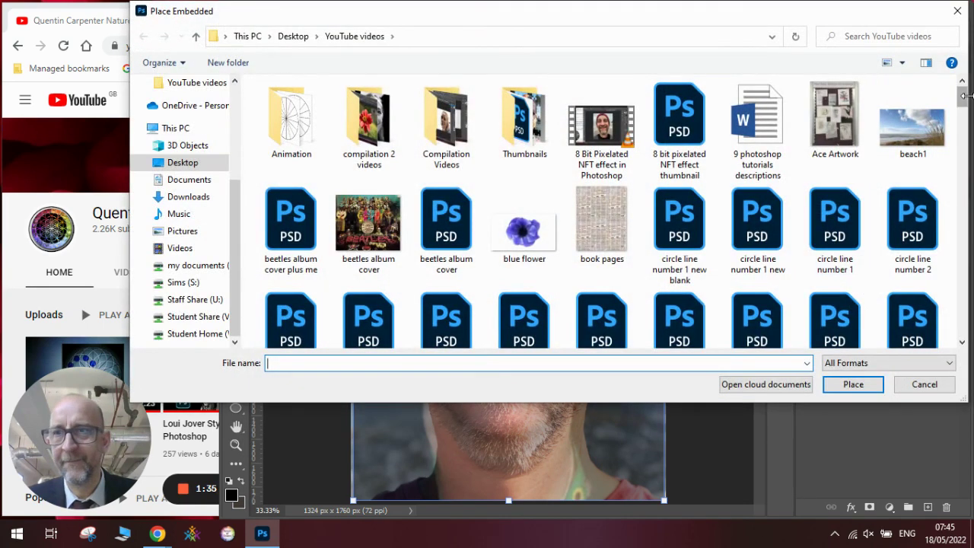
pyautogui.moveTo(963, 100); pyautogui.dragTo(963, 283)
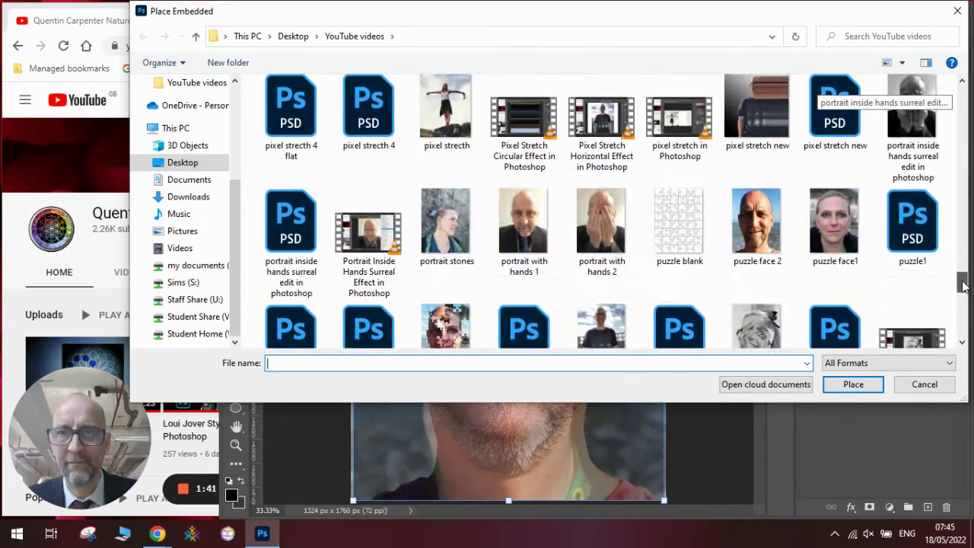
pyautogui.doubleClick(673, 230)
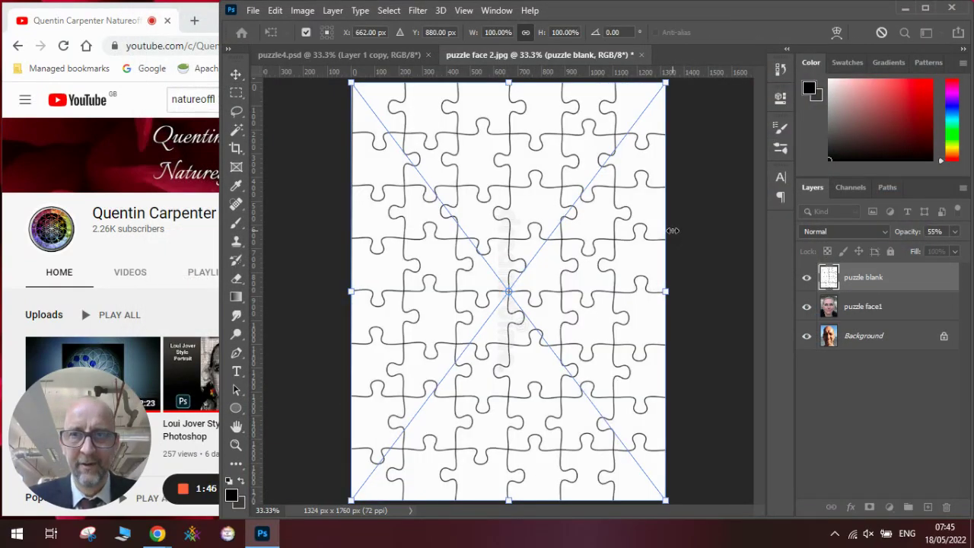
pyautogui.press('Return')
pyautogui.rightClick(862, 278)
pyautogui.click(782, 268)
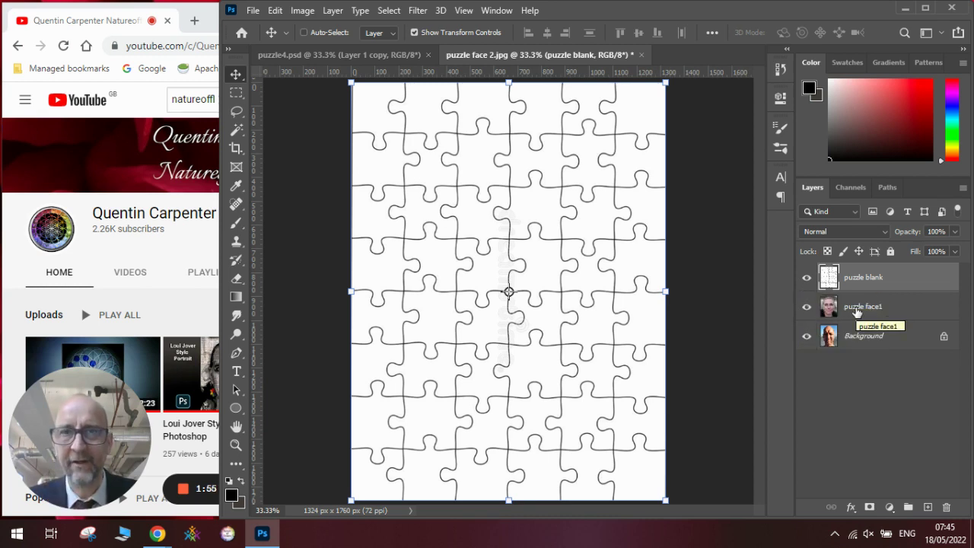
# Compare with the finished puzzle4.psd example, then return to puzzle face 2.jpg with the Magic Wand.
pyautogui.click(379, 59)
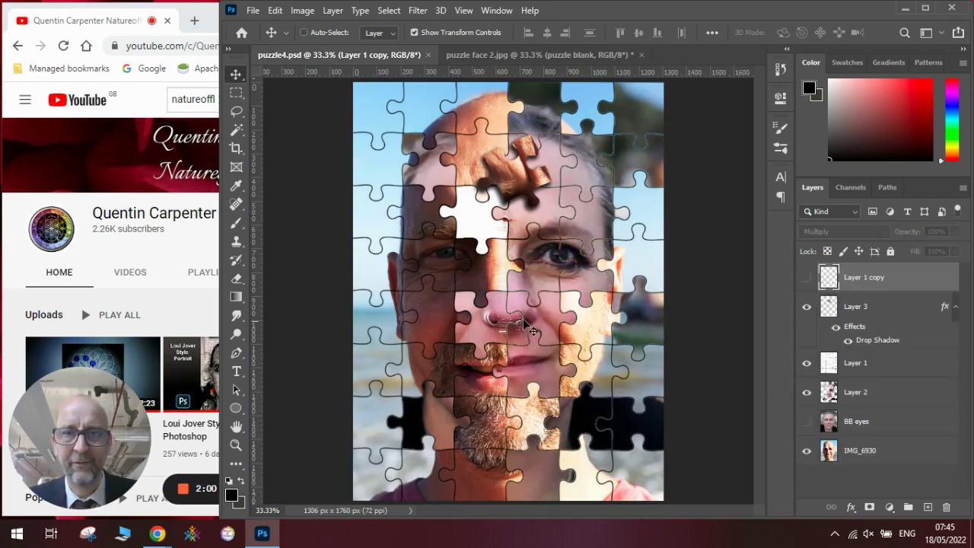
pyautogui.click(500, 56)
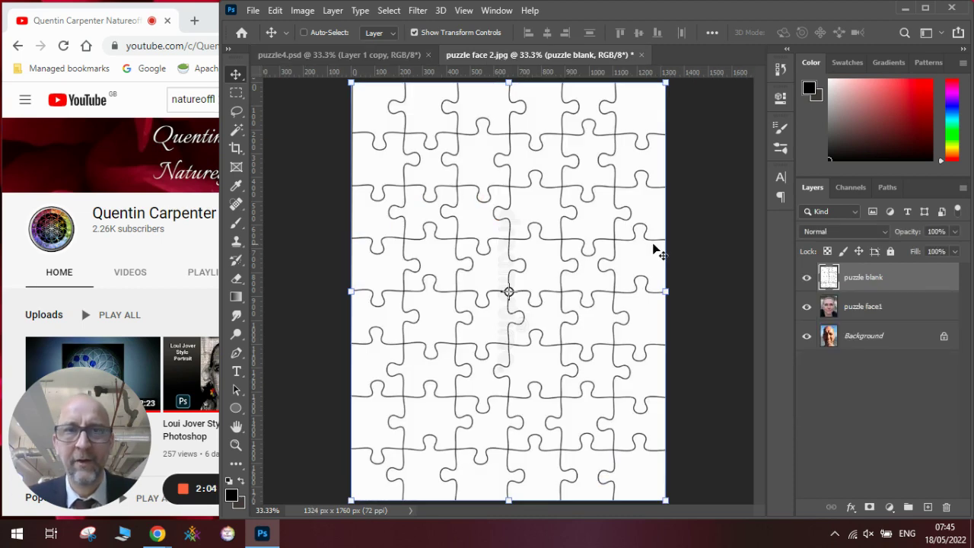
pyautogui.click(237, 130)
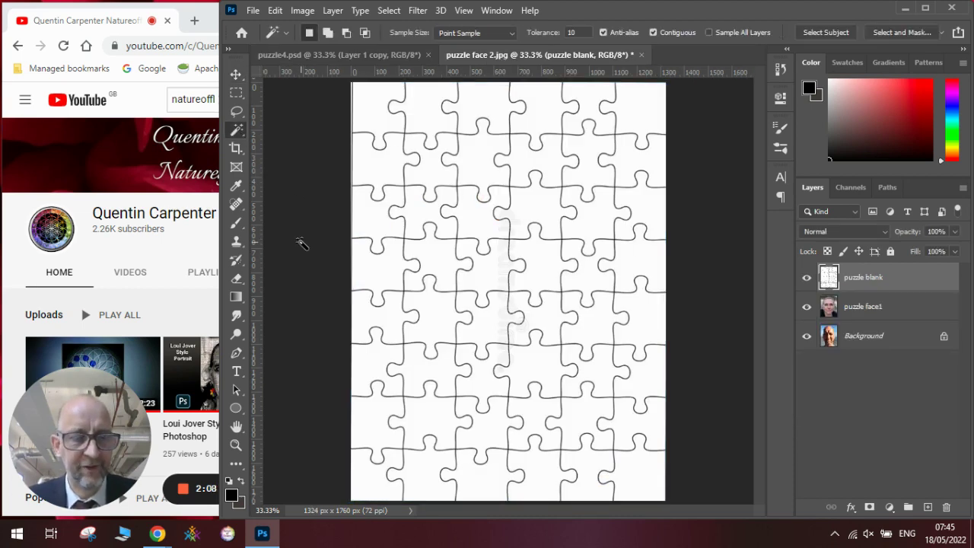
# Magic-wand select eighteen scattered jigsaw pieces across the centre and right, then hide puzzle blank.
pyautogui.click(537, 124)
pyautogui.keyDown('shift'); pyautogui.click(587, 120); pyautogui.keyUp('shift')
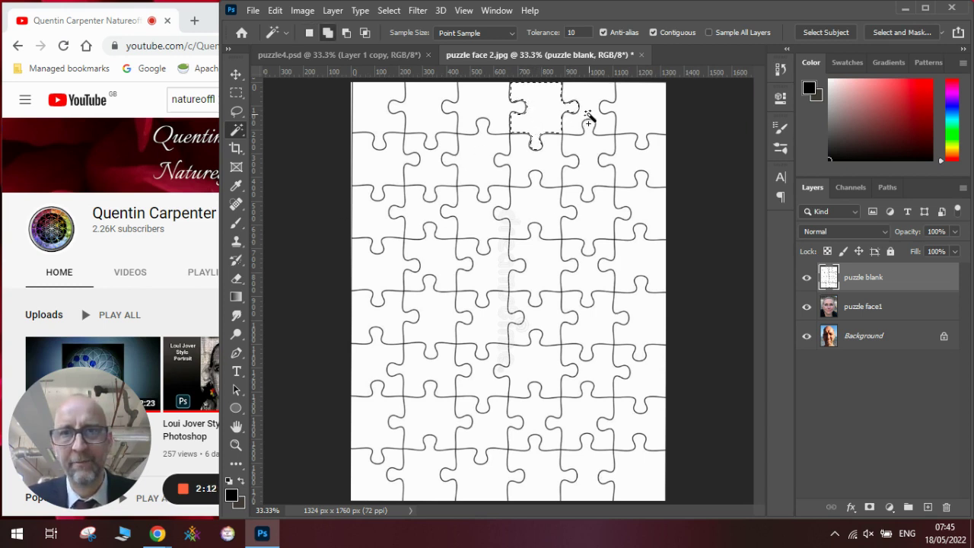
pyautogui.keyDown('shift'); pyautogui.click(620, 157); pyautogui.keyUp('shift')
pyautogui.keyDown('shift'); pyautogui.click(562, 156); pyautogui.keyUp('shift')
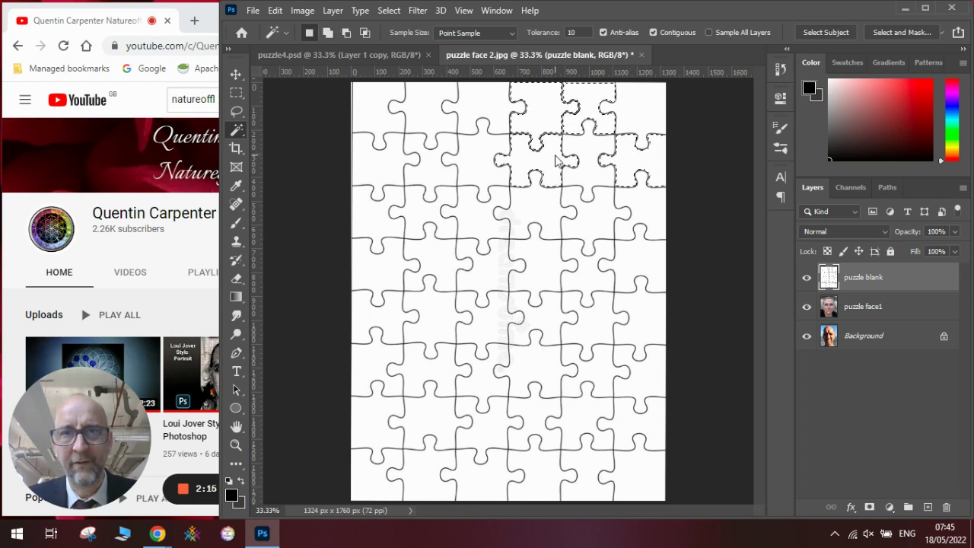
pyautogui.keyDown('shift'); pyautogui.click(495, 160); pyautogui.keyUp('shift')
pyautogui.keyDown('shift'); pyautogui.click(487, 169); pyautogui.keyUp('shift')
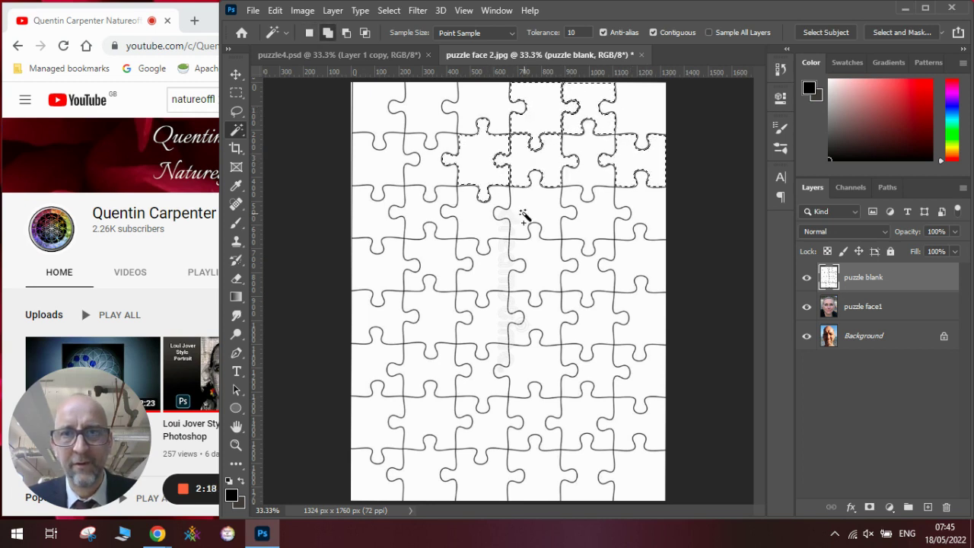
pyautogui.keyDown('shift'); pyautogui.click(569, 214); pyautogui.keyUp('shift')
pyautogui.keyDown('shift'); pyautogui.click(599, 221); pyautogui.keyUp('shift')
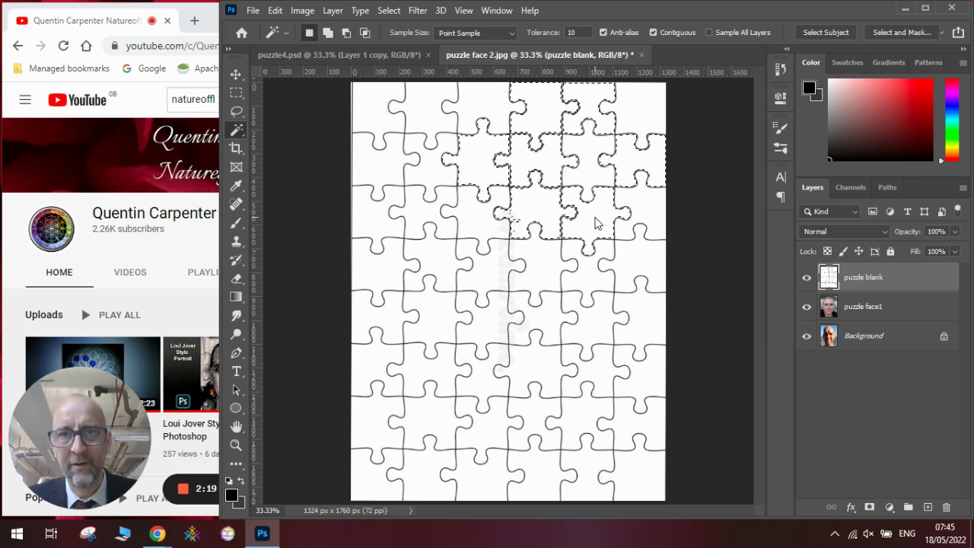
pyautogui.keyDown('shift'); pyautogui.click(584, 274); pyautogui.keyUp('shift')
pyautogui.keyDown('shift'); pyautogui.click(538, 273); pyautogui.keyUp('shift')
pyautogui.keyDown('shift'); pyautogui.click(500, 315); pyautogui.keyUp('shift')
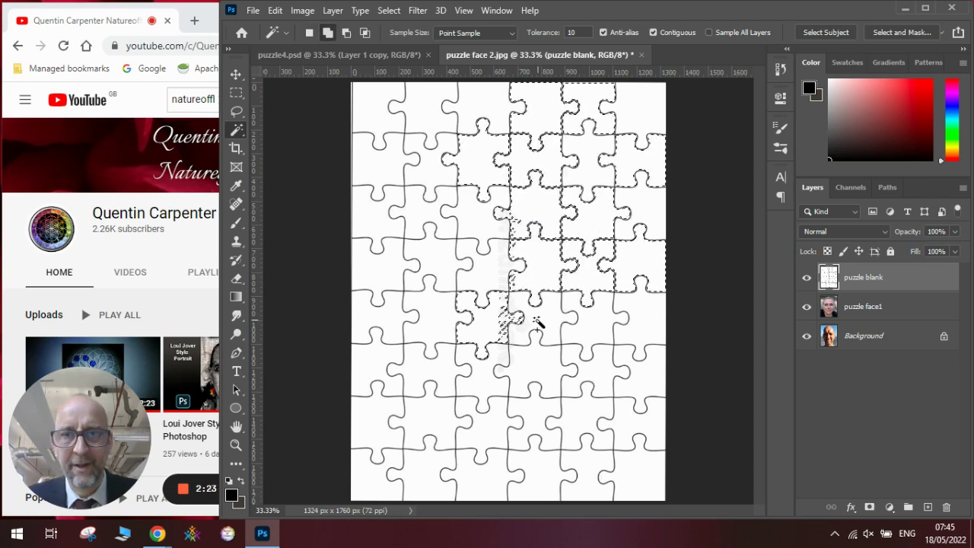
pyautogui.keyDown('shift'); pyautogui.click(584, 327); pyautogui.keyUp('shift')
pyautogui.keyDown('shift'); pyautogui.click(645, 371); pyautogui.keyUp('shift')
pyautogui.keyDown('shift'); pyautogui.click(538, 380); pyautogui.keyUp('shift')
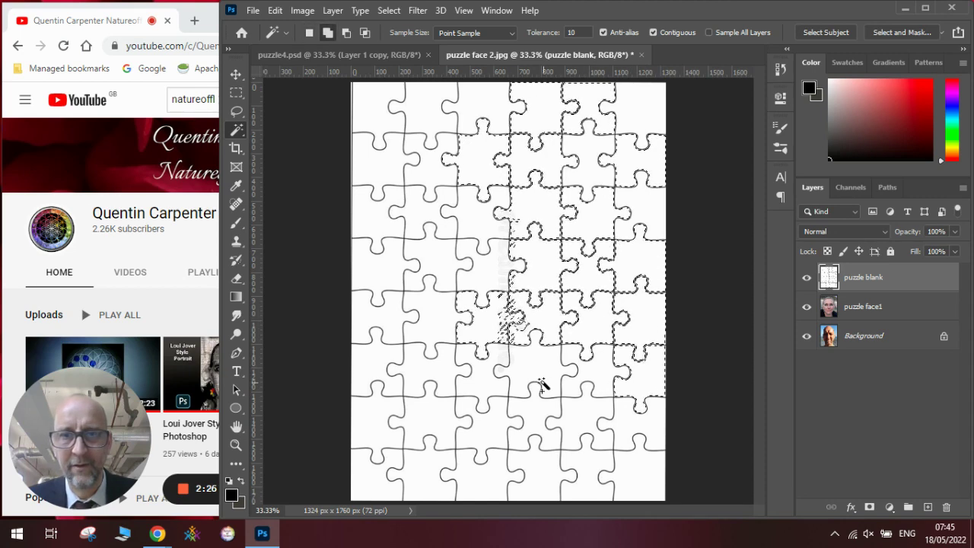
pyautogui.keyDown('shift'); pyautogui.click(490, 426); pyautogui.keyUp('shift')
pyautogui.keyDown('shift'); pyautogui.click(406, 373); pyautogui.keyUp('shift')
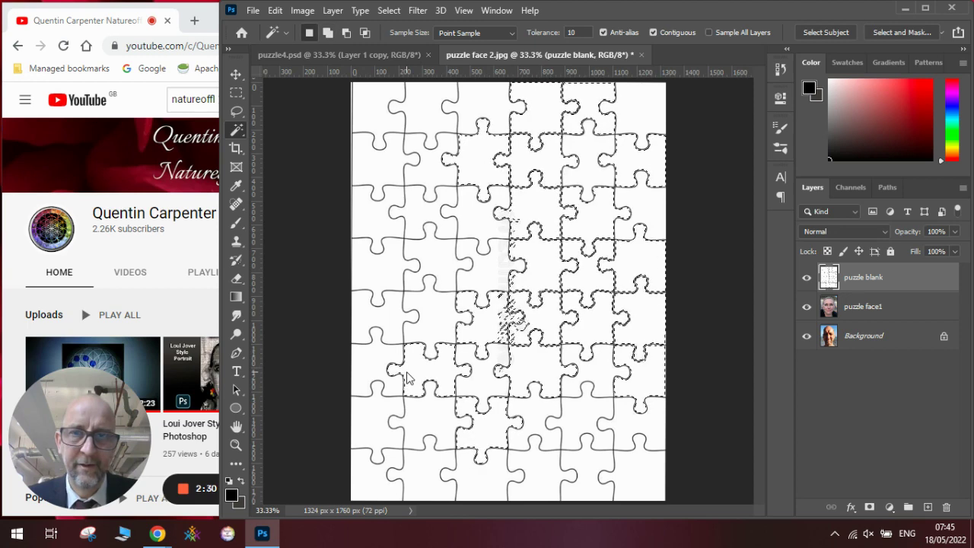
pyautogui.keyDown('shift'); pyautogui.click(428, 222); pyautogui.keyUp('shift')
pyautogui.keyDown('shift'); pyautogui.click(580, 458); pyautogui.keyUp('shift')
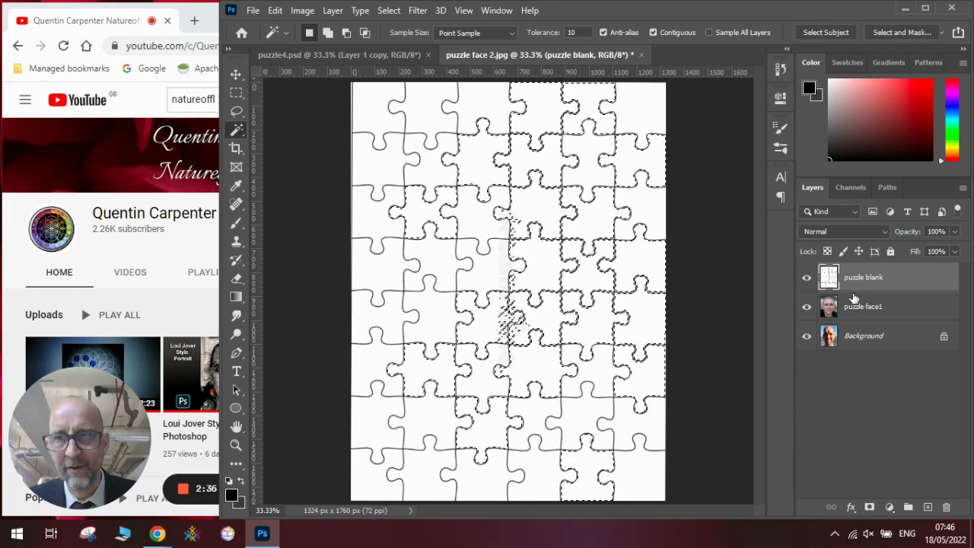
pyautogui.click(807, 277)
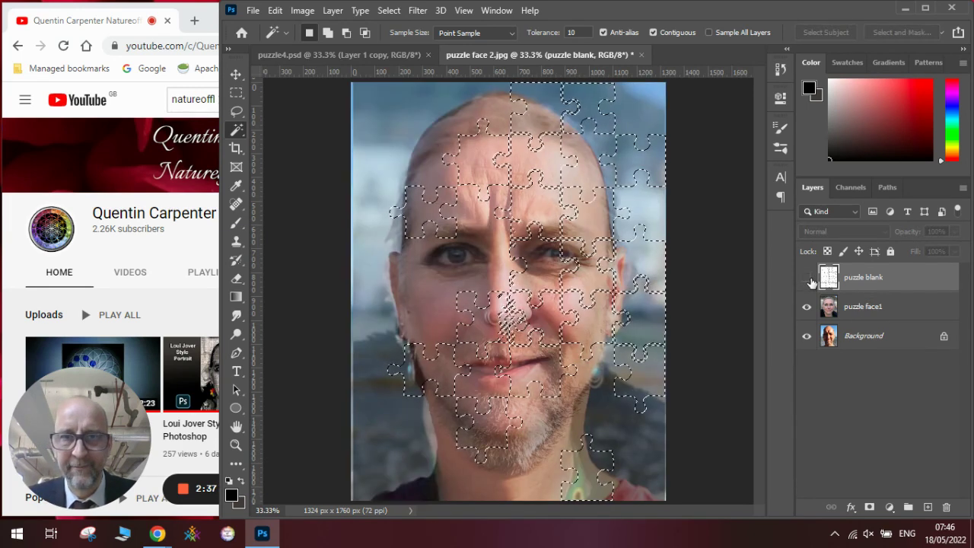
# Select the puzzle face1 layer and restore its opacity to 100%.
pyautogui.click(852, 306)
pyautogui.click(956, 233)
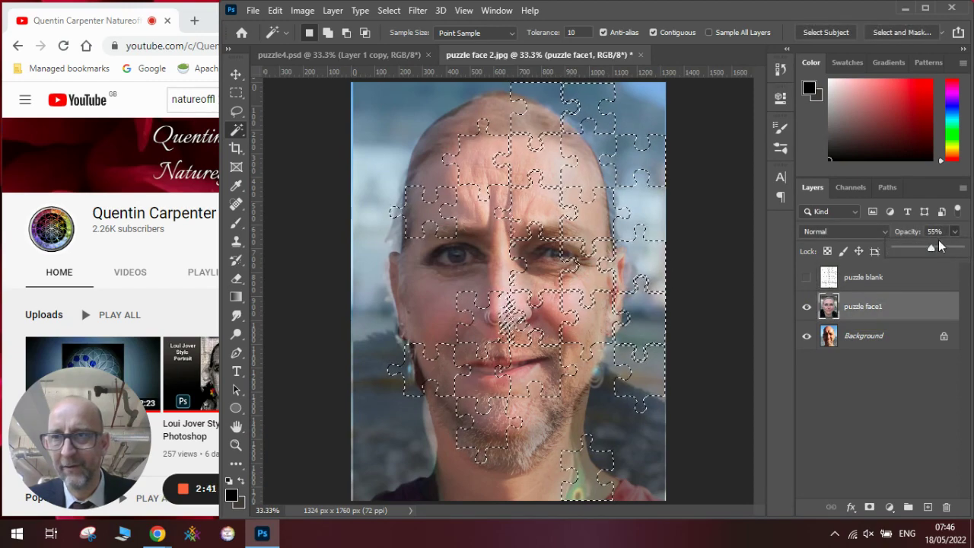
pyautogui.moveTo(931, 248); pyautogui.dragTo(970, 257)
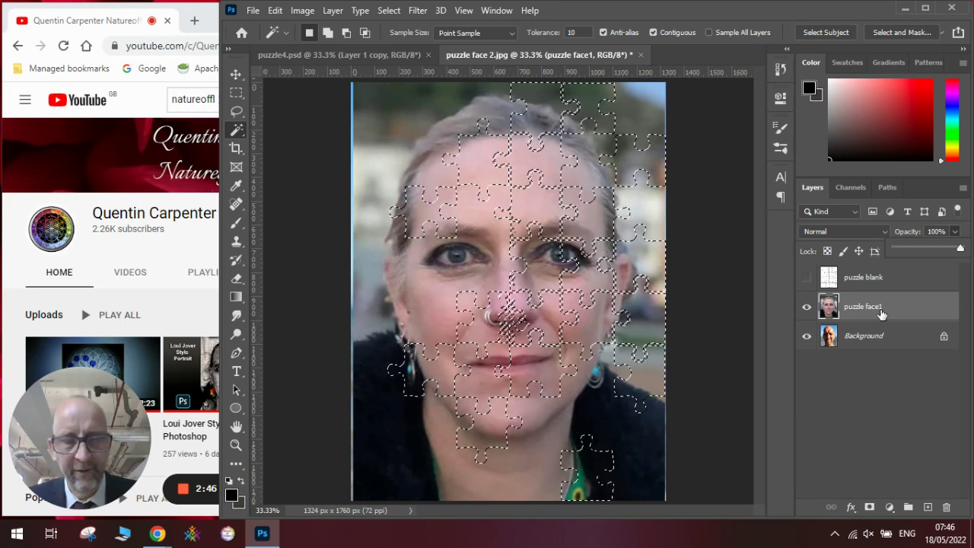
# Add a layer mask to puzzle face1 from the piece selection, after an undone Ctrl+J copy.
pyautogui.hotkey('ctrl', 'j')
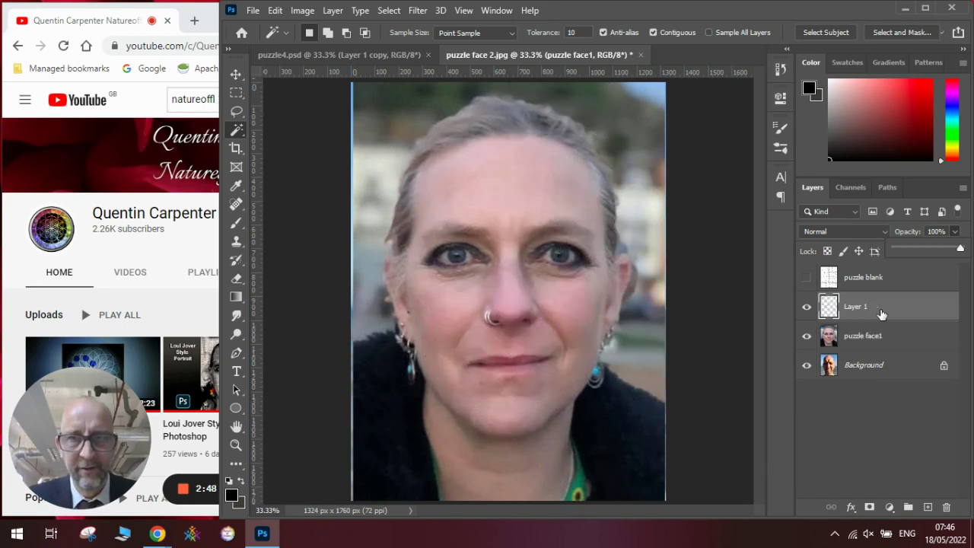
pyautogui.click(806, 338)
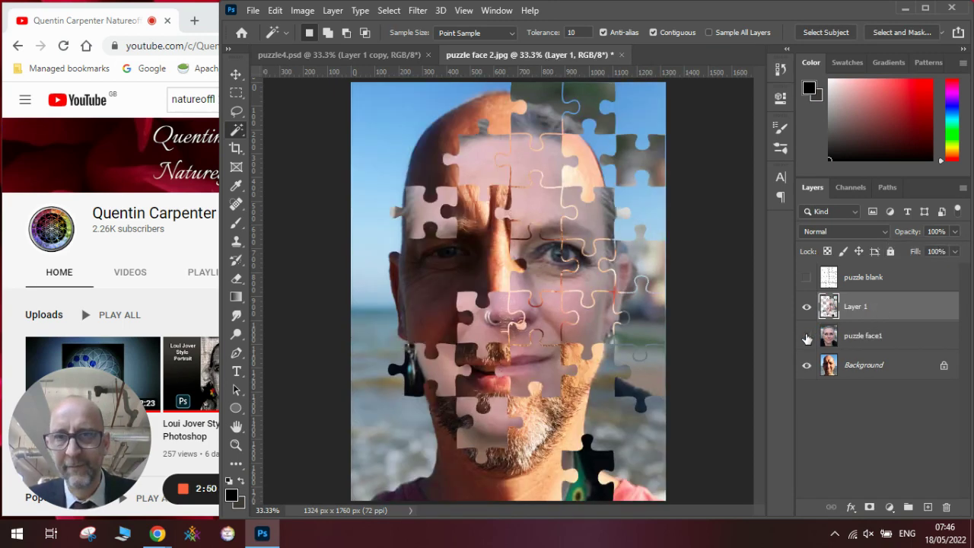
pyautogui.click(807, 336)
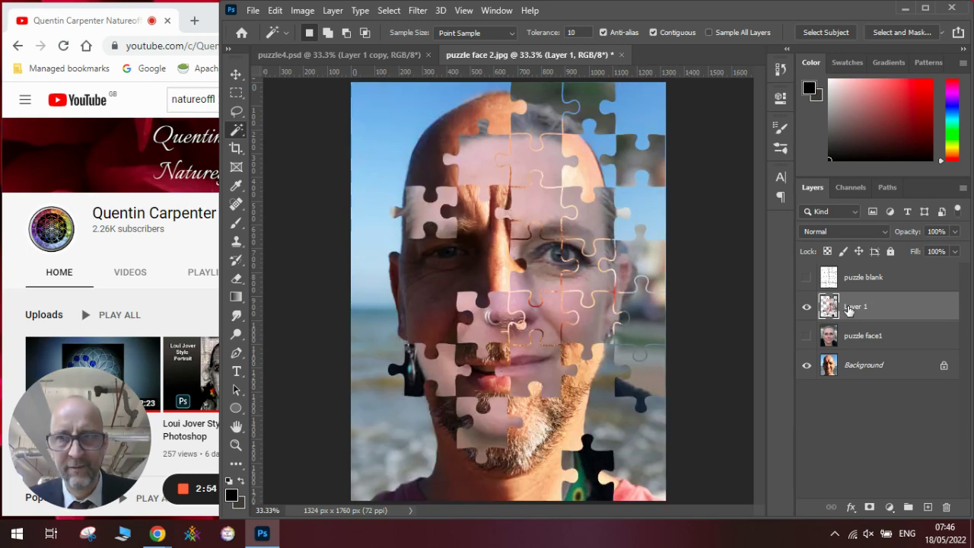
pyautogui.hotkey('ctrl', 'z')
pyautogui.hotkey('ctrl', 'z')
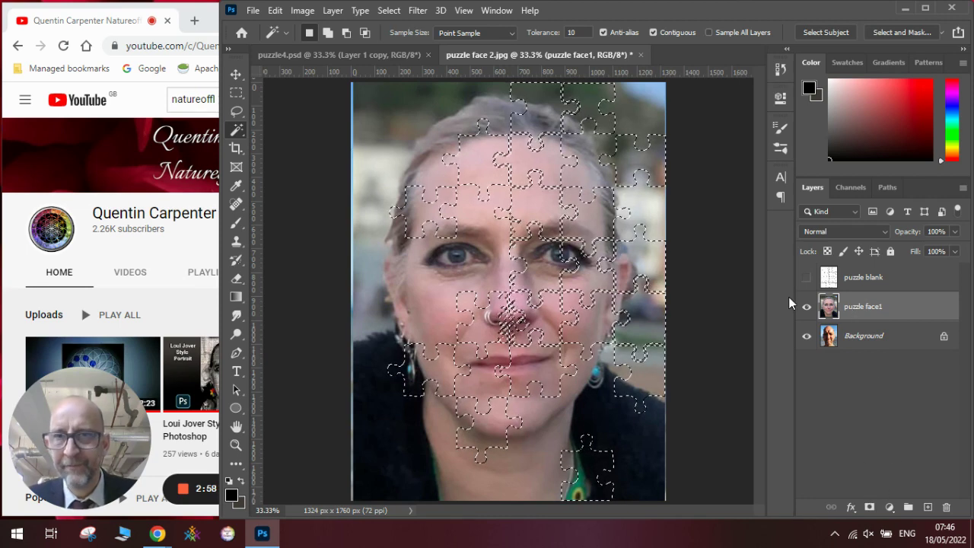
pyautogui.click(870, 508)
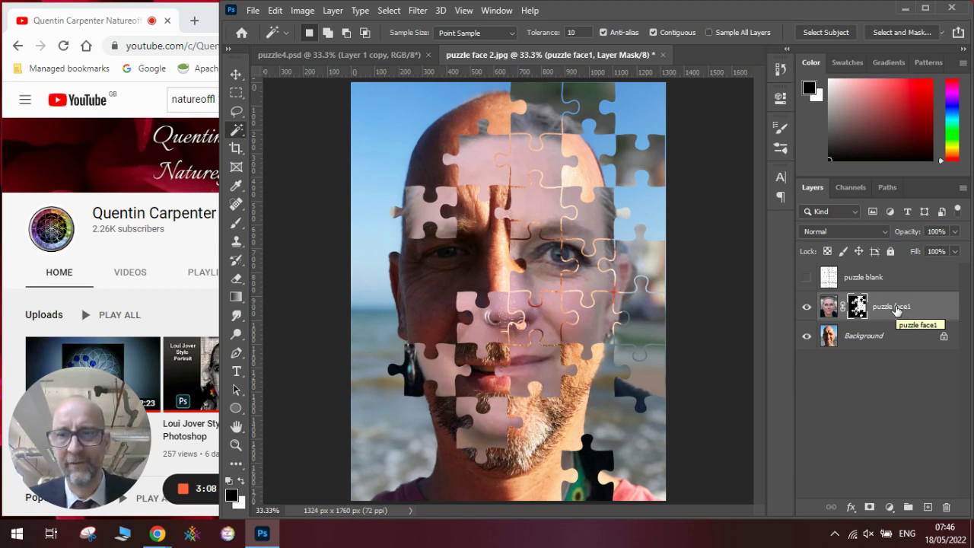
# Make the puzzle blank layer visible and set its blend mode to Multiply.
pyautogui.click(859, 286)
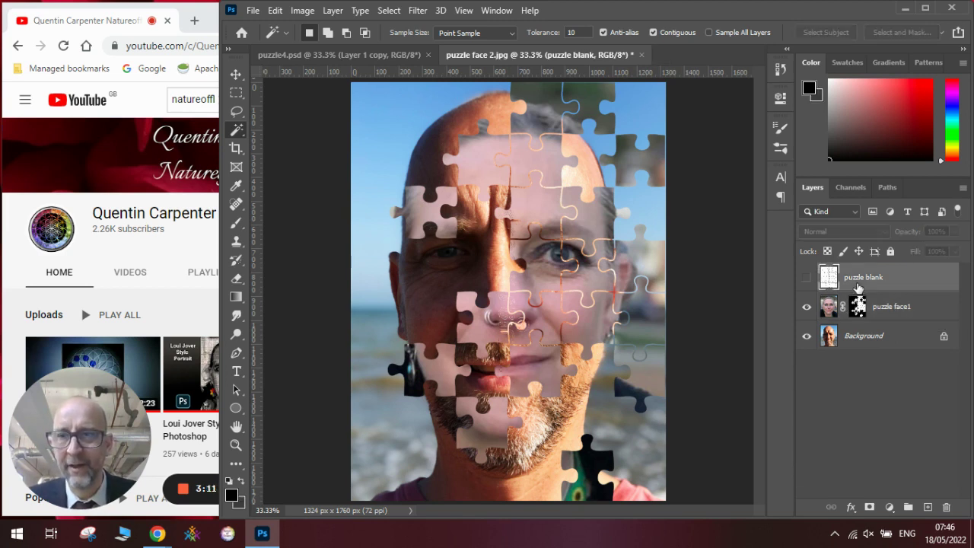
pyautogui.click(807, 279)
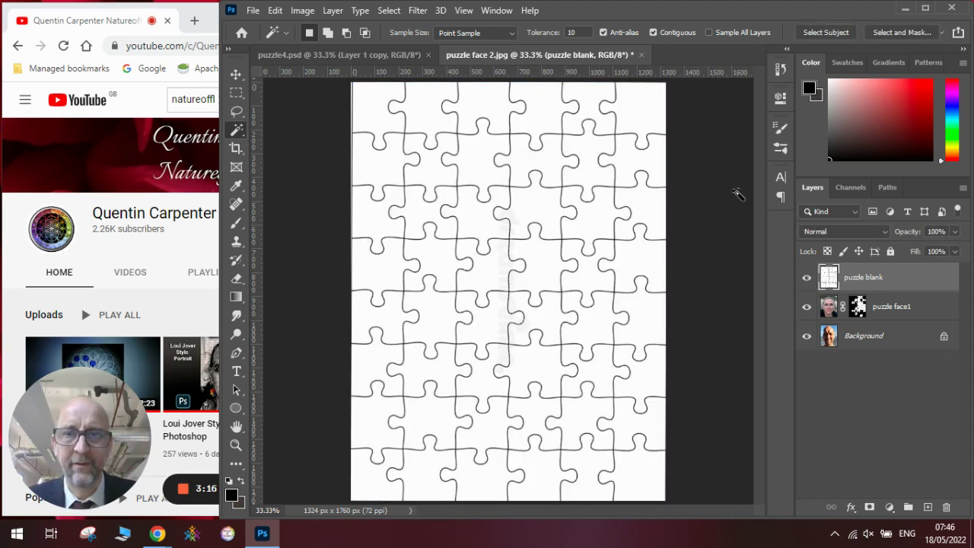
pyautogui.click(881, 233)
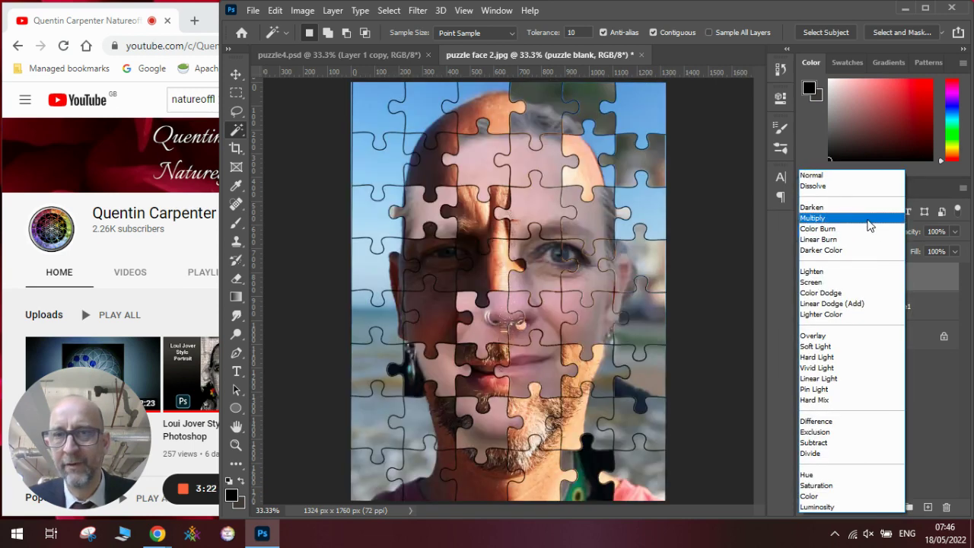
pyautogui.click(869, 220)
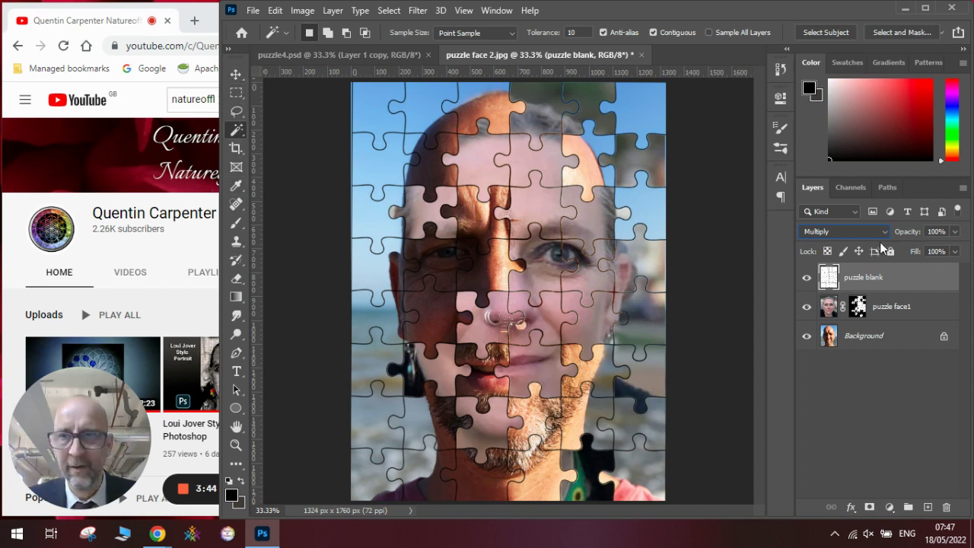
# Magic-wand a forehead jigsaw piece and copy it from the Background photo to Layer 1.
pyautogui.click(481, 221)
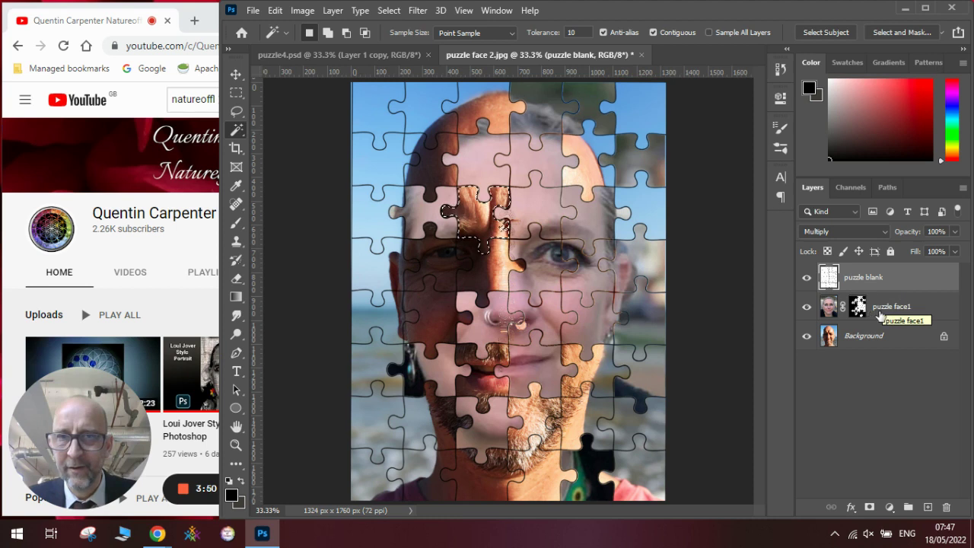
pyautogui.click(850, 339)
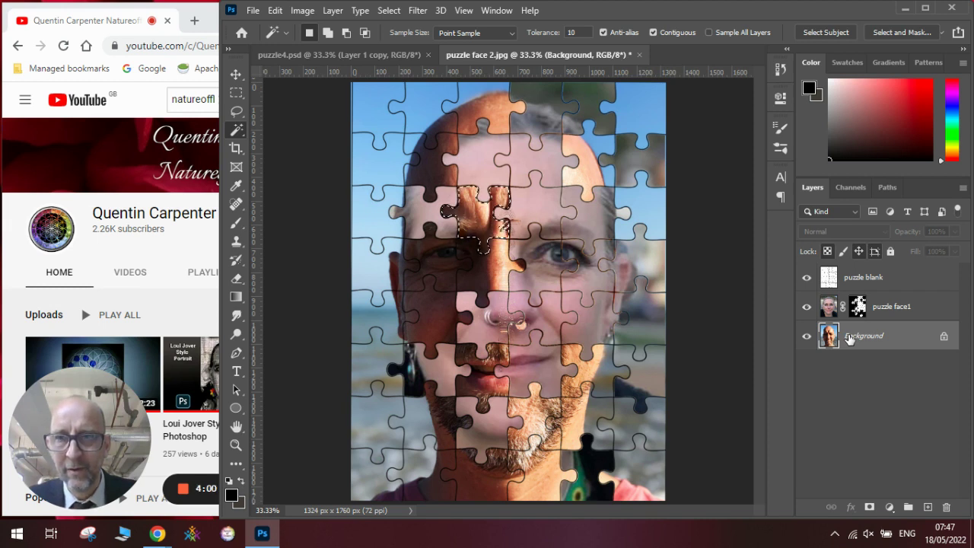
pyautogui.hotkey('ctrl', 'j')
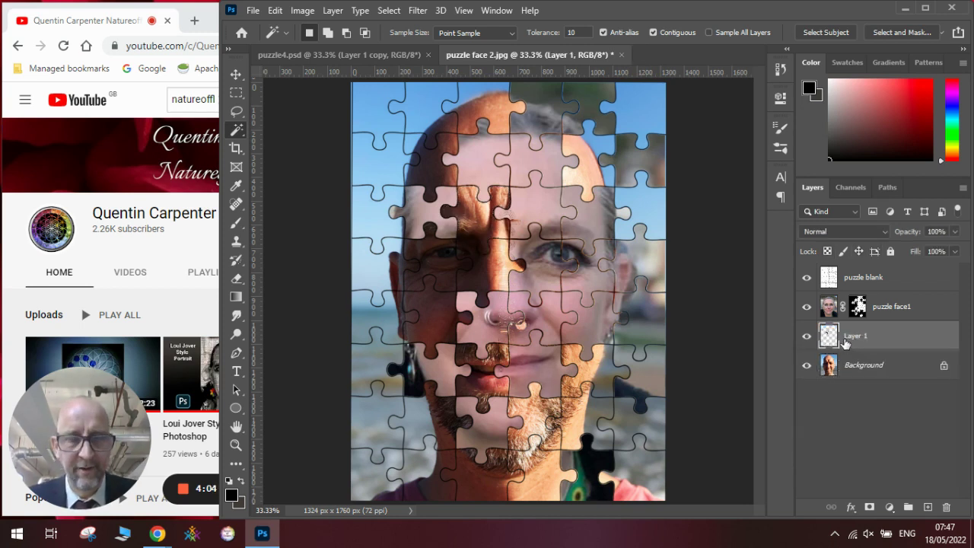
pyautogui.press('Delete')
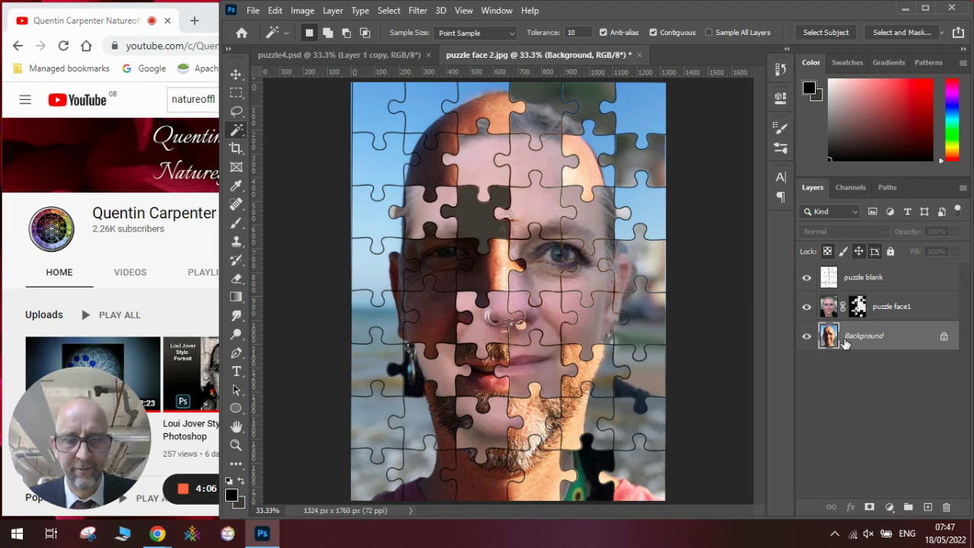
pyautogui.hotkey('ctrl', 'z')
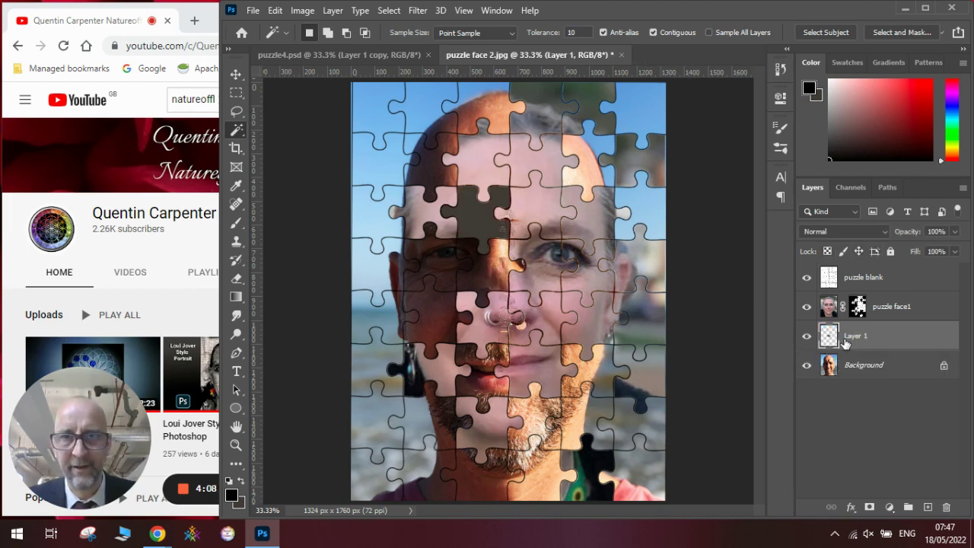
# Hide the other layers to inspect the lifted piece alone, then show them all again.
pyautogui.click(807, 366)
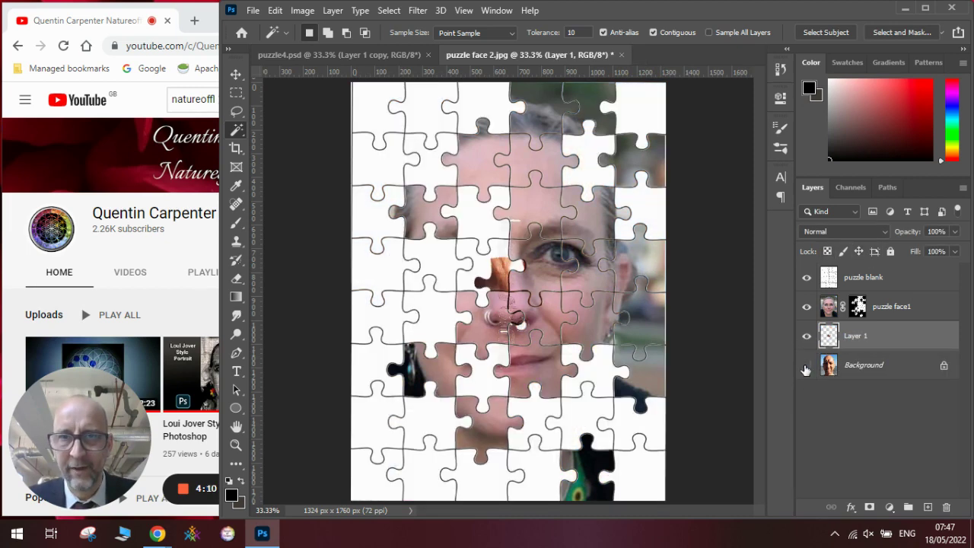
pyautogui.click(807, 308)
pyautogui.click(808, 278)
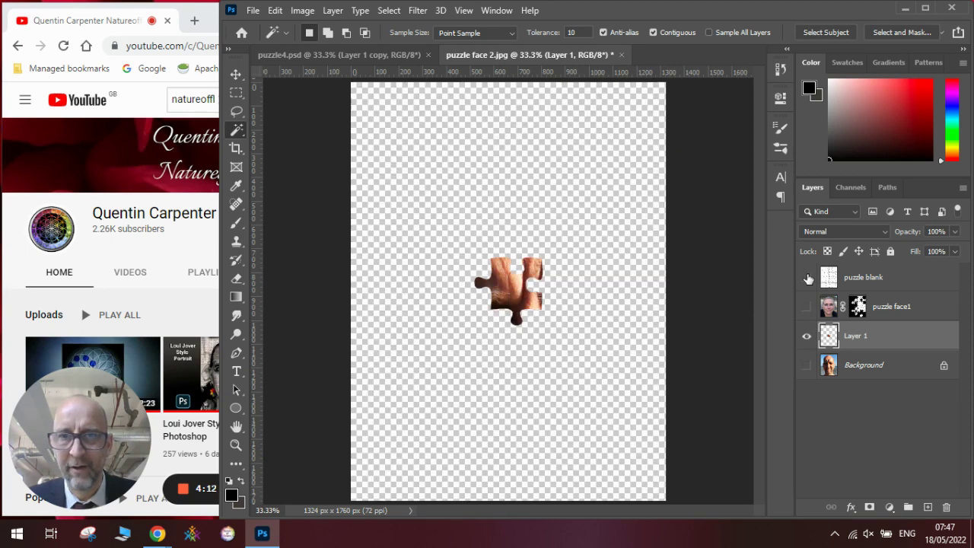
pyautogui.click(807, 307)
pyautogui.click(807, 278)
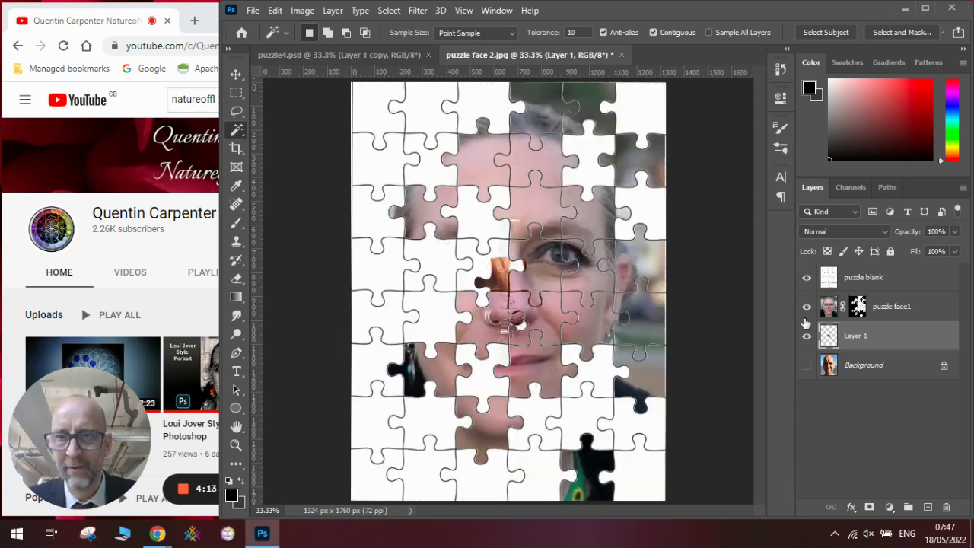
pyautogui.click(807, 365)
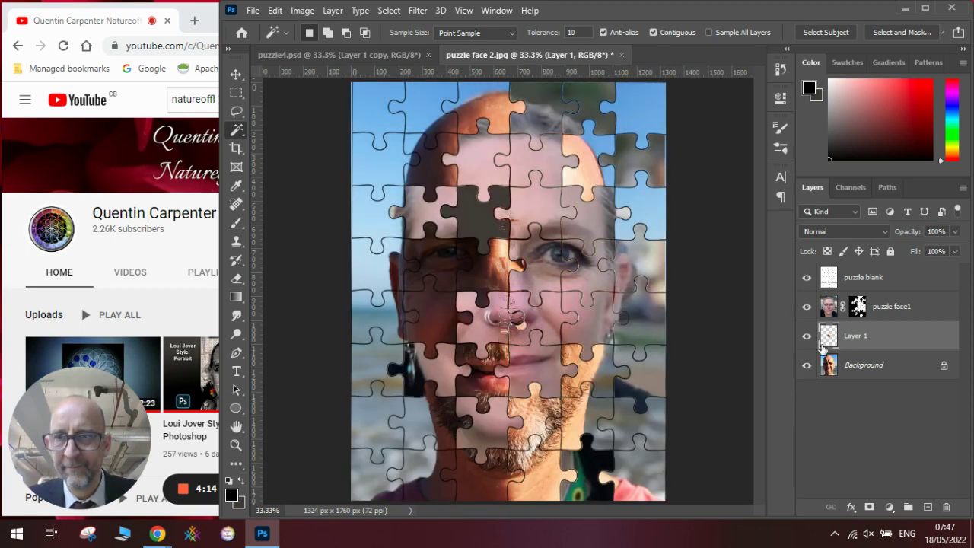
pyautogui.click(856, 364)
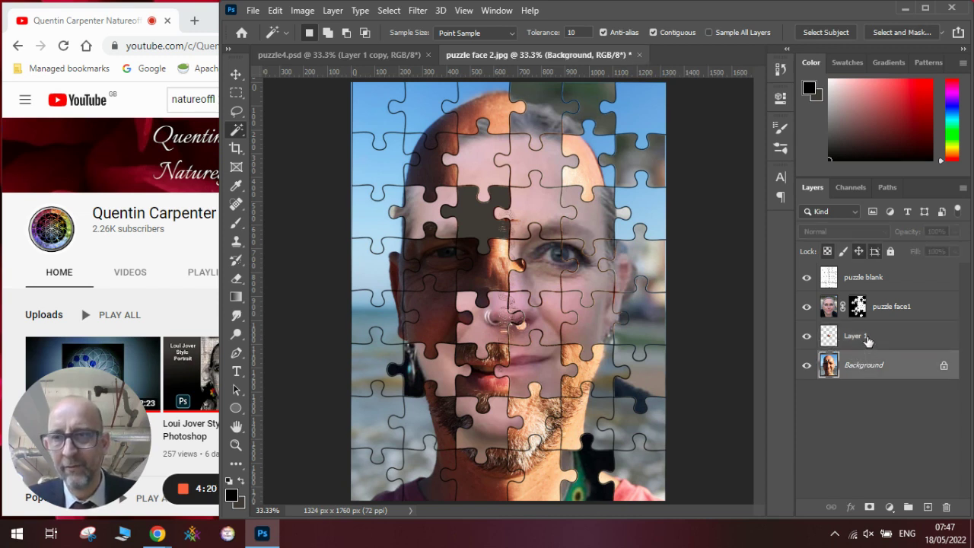
# Move Layer 1 to the top of the stack and shift its piece up above the hole.
pyautogui.click(868, 343)
pyautogui.moveTo(868, 343); pyautogui.dragTo(830, 274)
pyautogui.press('v')
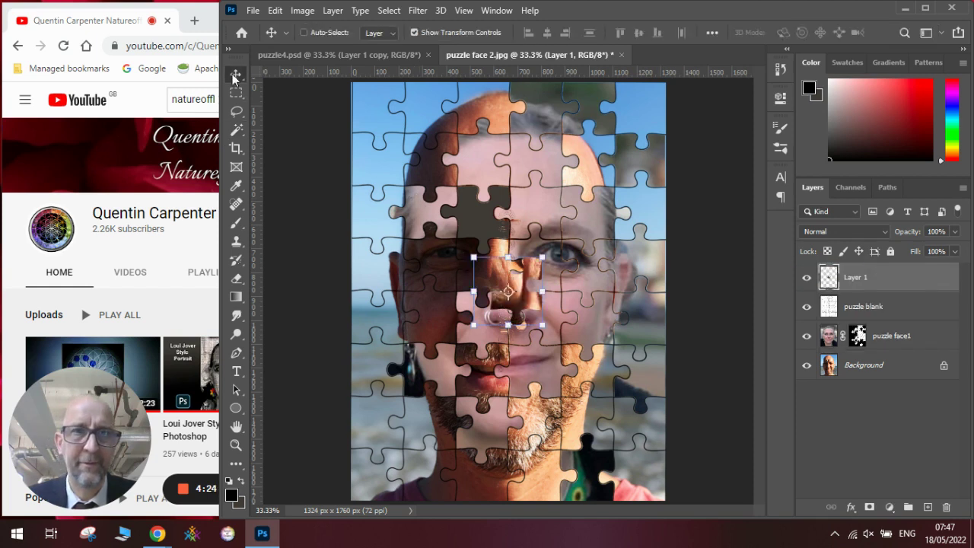
pyautogui.moveTo(521, 283); pyautogui.dragTo(515, 173)
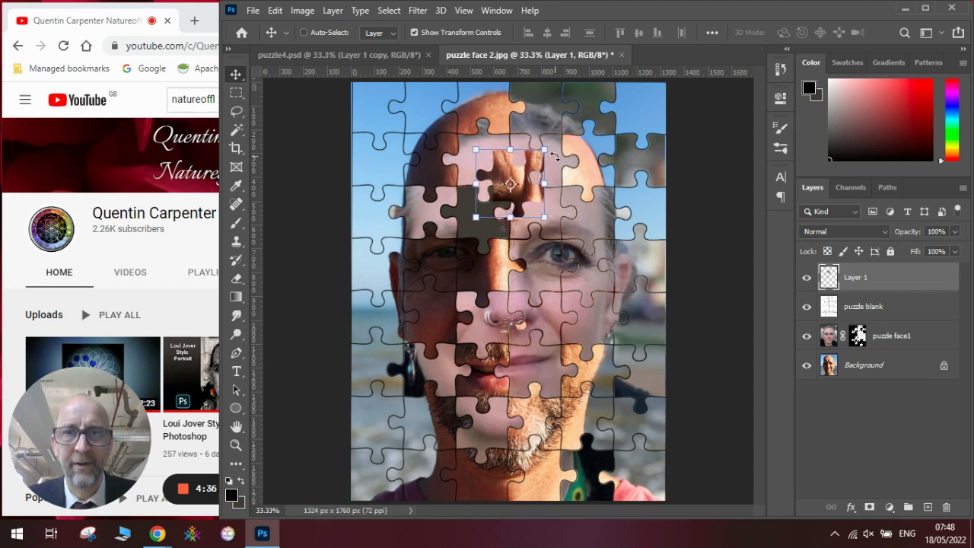
pyautogui.click(555, 156)
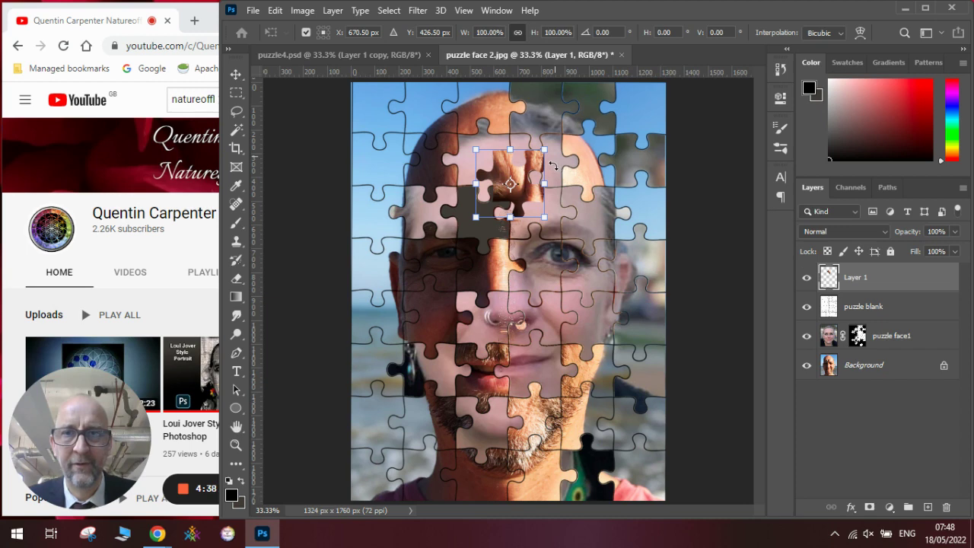
pyautogui.moveTo(551, 186); pyautogui.dragTo(554, 168)
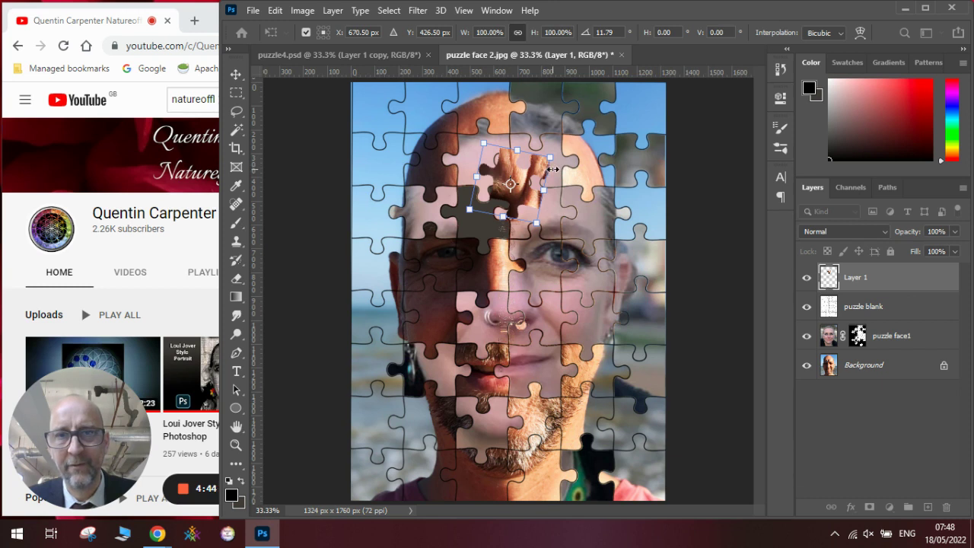
pyautogui.press('Escape')
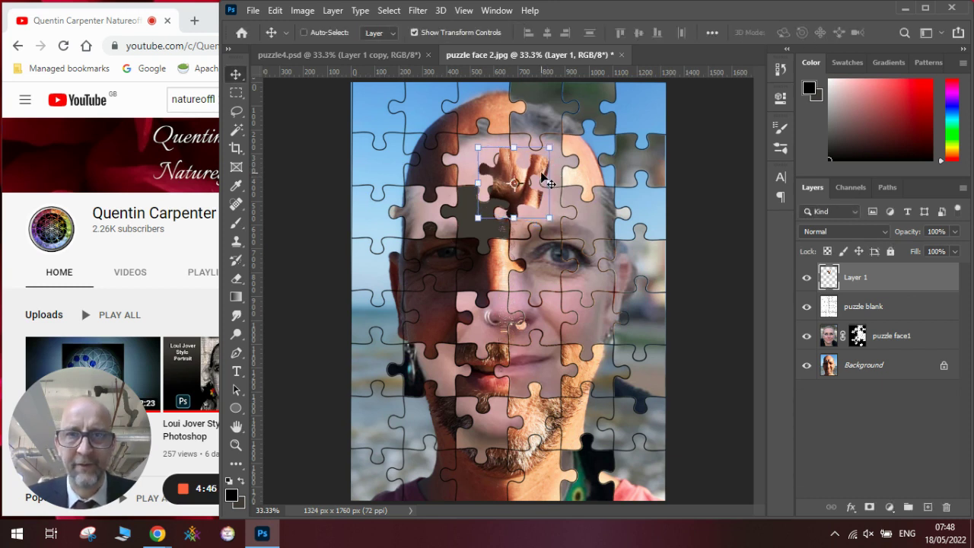
pyautogui.moveTo(535, 177)
pyautogui.mouseDown()
pyautogui.moveTo(526, 174)
pyautogui.moveTo(537, 170)
pyautogui.mouseUp()
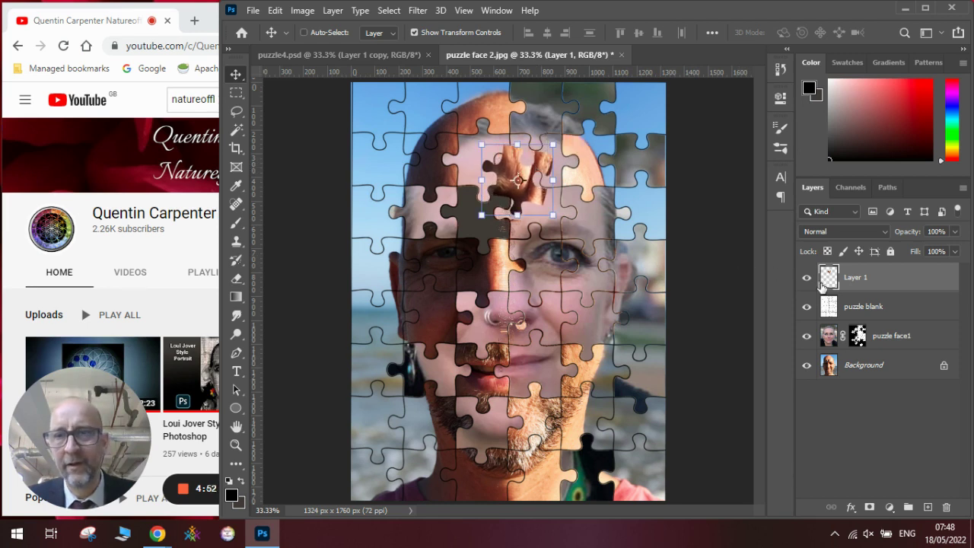
# Give Layer 1 a drop shadow at 133° angle and 26% spread, then nudge the piece.
pyautogui.rightClick(860, 283)
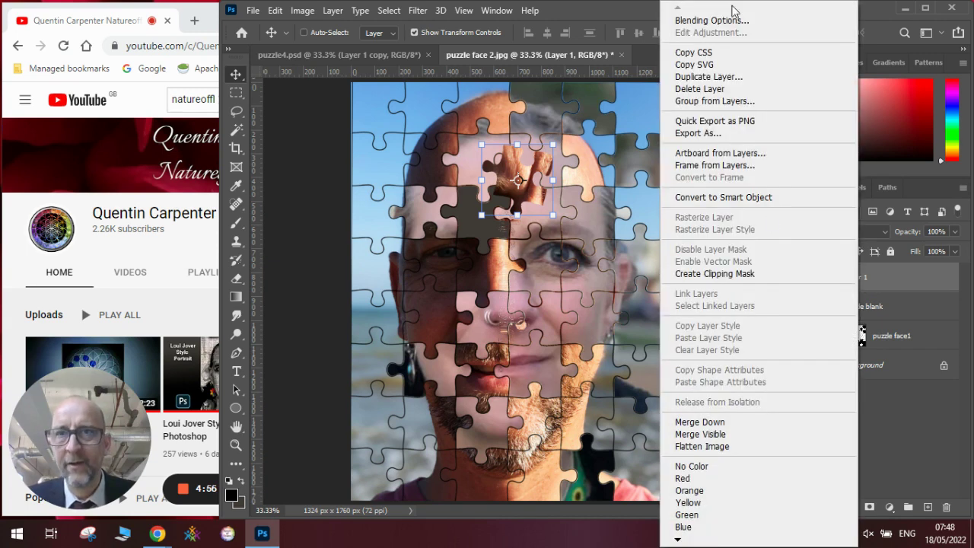
pyautogui.click(732, 23)
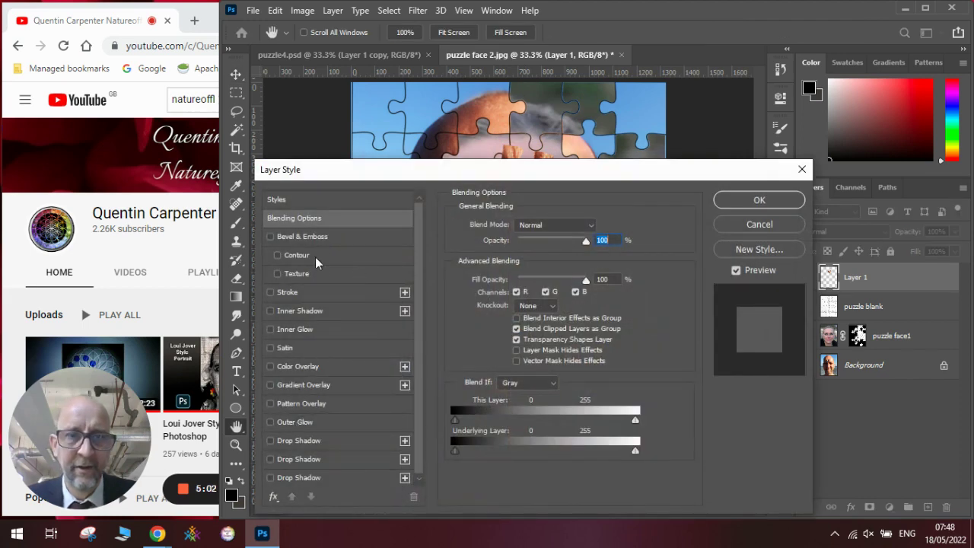
pyautogui.click(270, 441)
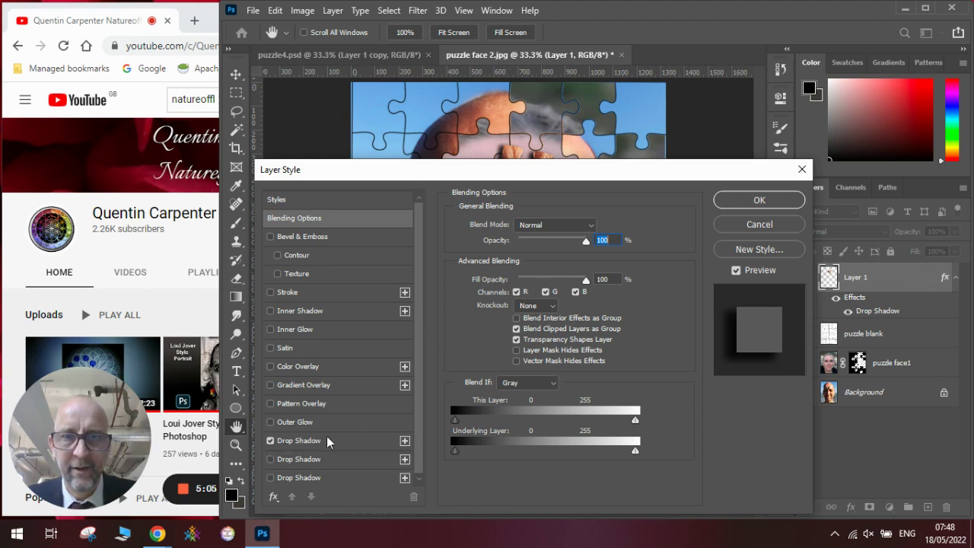
pyautogui.click(302, 443)
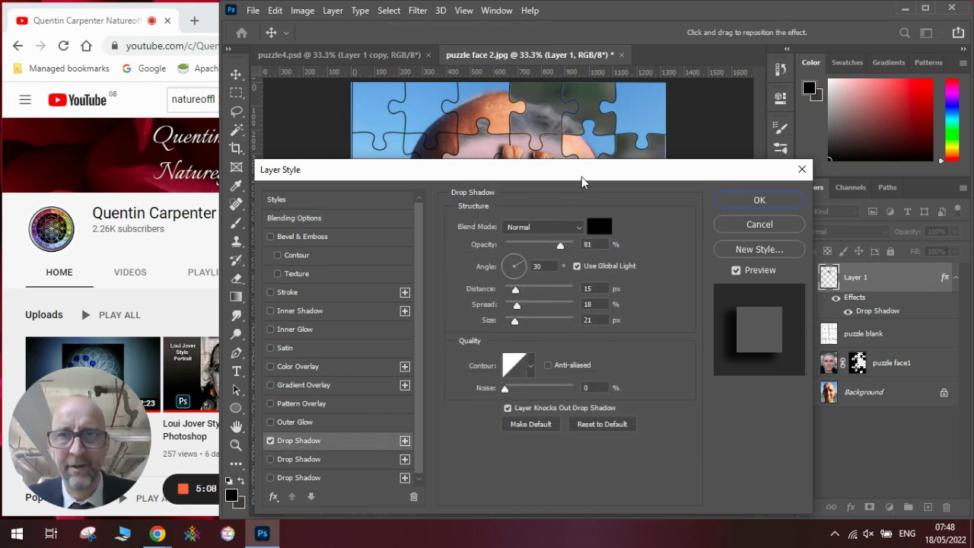
pyautogui.moveTo(598, 174); pyautogui.dragTo(885, 125)
pyautogui.click(811, 201)
pyautogui.moveTo(813, 201); pyautogui.dragTo(859, 192)
pyautogui.moveTo(809, 248); pyautogui.dragTo(816, 253)
pyautogui.moveTo(815, 120); pyautogui.dragTo(439, 101)
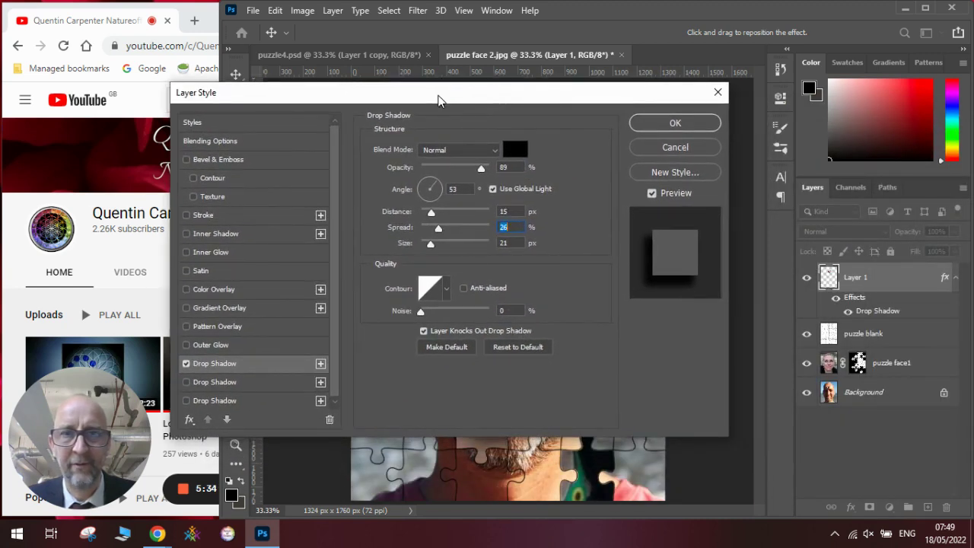
pyautogui.click(659, 126)
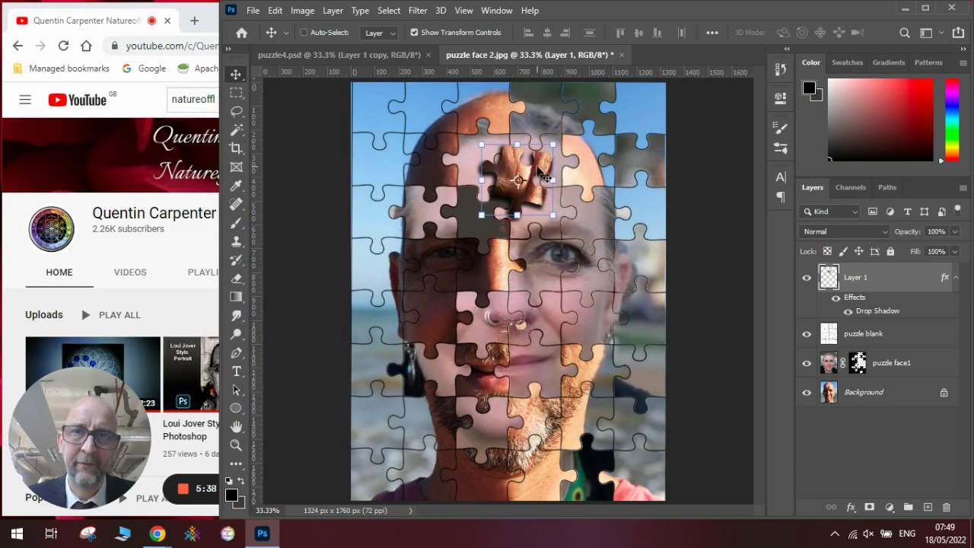
pyautogui.moveTo(540, 175)
pyautogui.mouseDown()
pyautogui.moveTo(542, 161)
pyautogui.moveTo(569, 173)
pyautogui.moveTo(545, 175)
pyautogui.mouseUp()
# Confirm the piece's tilt, then add a new Layer 2 beneath the unlocked photo layer.
pyautogui.press('Return')
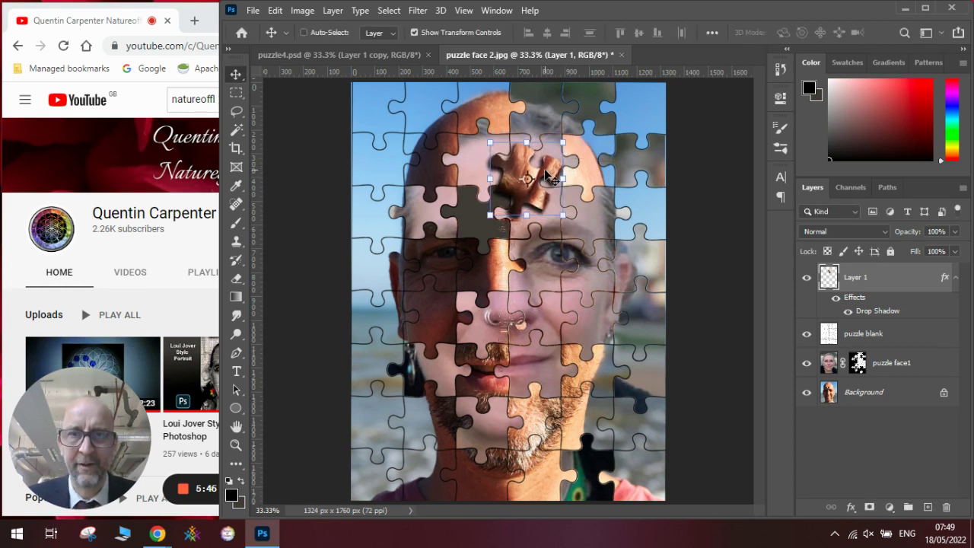
pyautogui.click(860, 393)
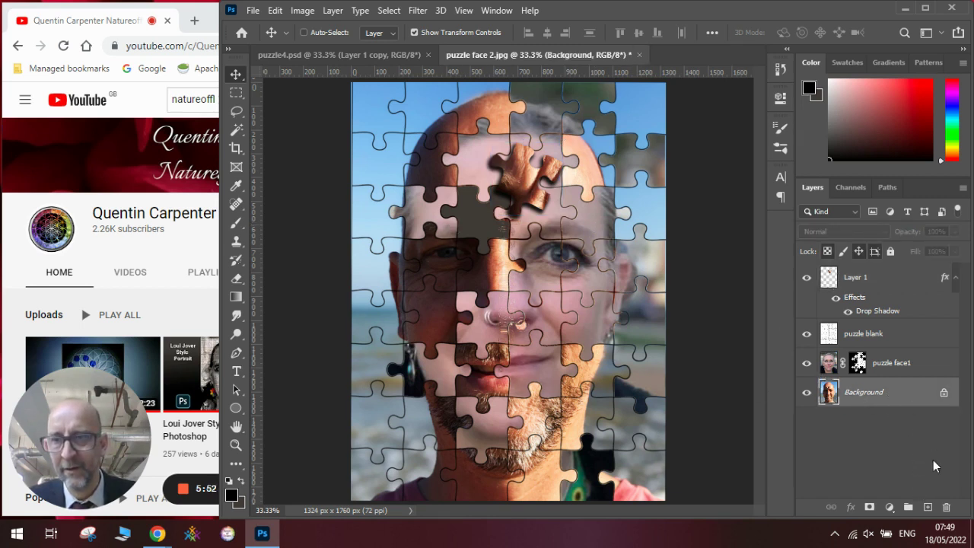
pyautogui.click(928, 508)
pyautogui.moveTo(895, 397)
pyautogui.mouseDown()
pyautogui.moveTo(893, 439)
pyautogui.moveTo(891, 385)
pyautogui.moveTo(887, 394)
pyautogui.mouseUp()
pyautogui.click(943, 425)
pyautogui.click(874, 422)
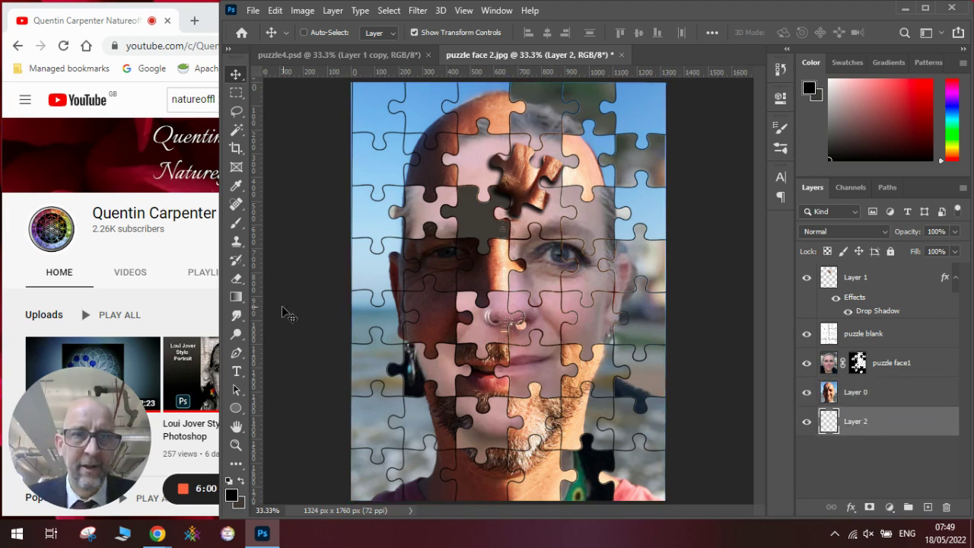
# Fill Layer 2 with solid white using the Paint Bucket.
pyautogui.moveTo(239, 296); pyautogui.dragTo(289, 312)
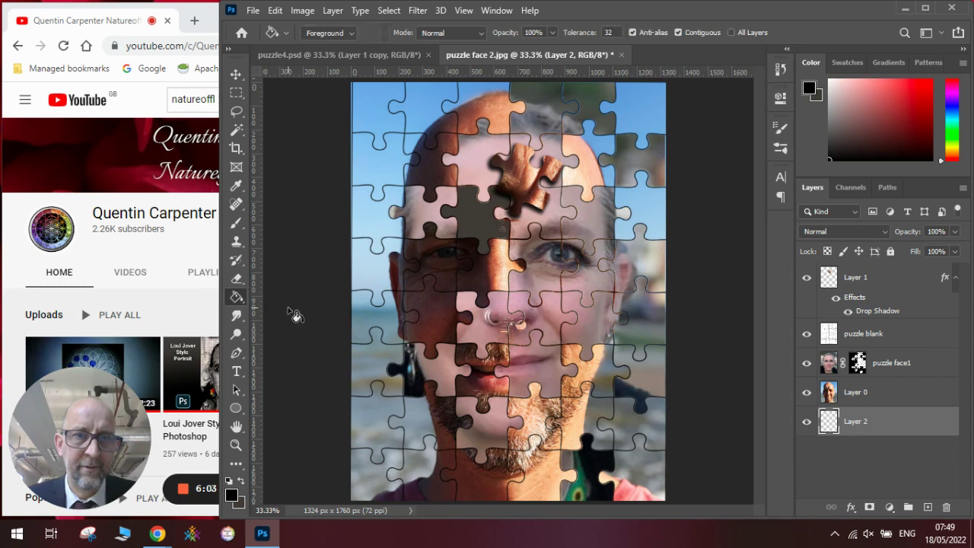
pyautogui.click(241, 483)
pyautogui.click(241, 483)
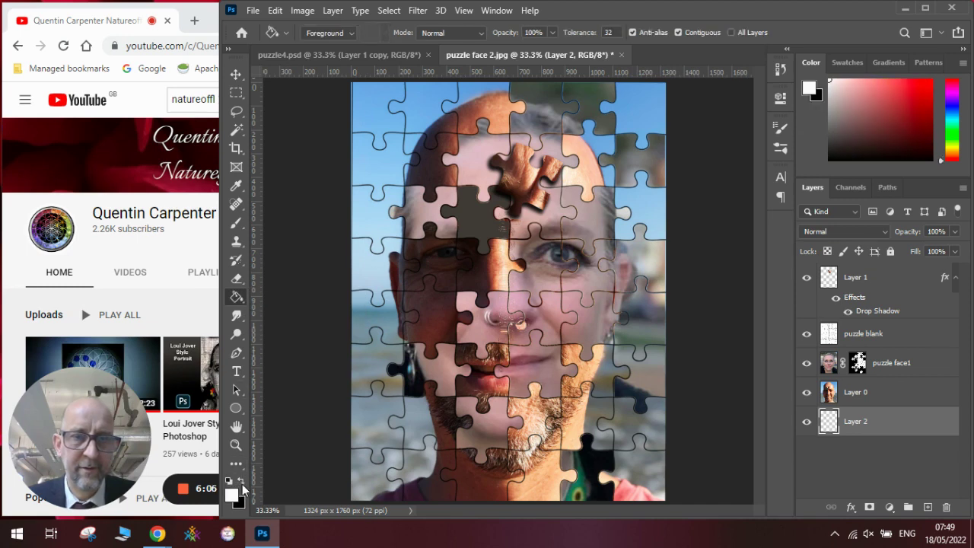
pyautogui.click(484, 224)
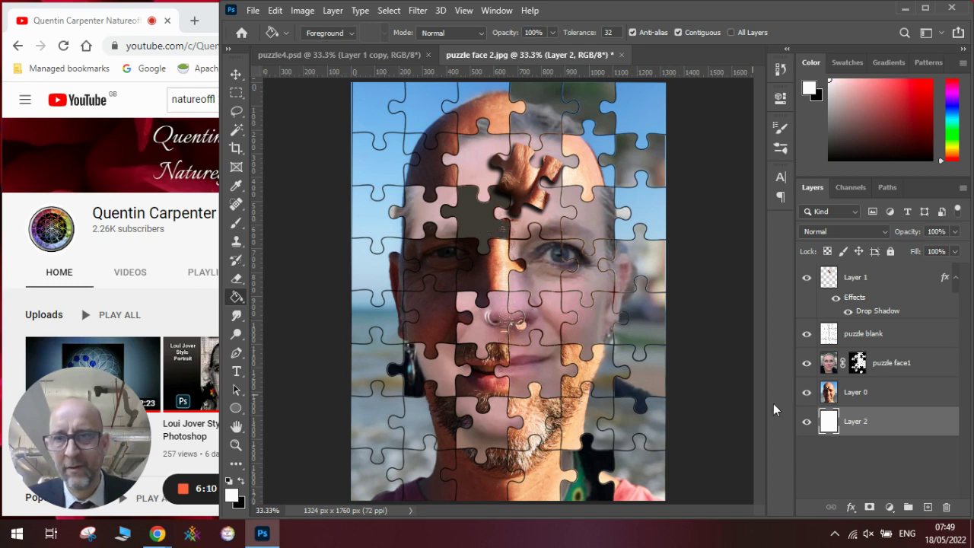
pyautogui.click(808, 364)
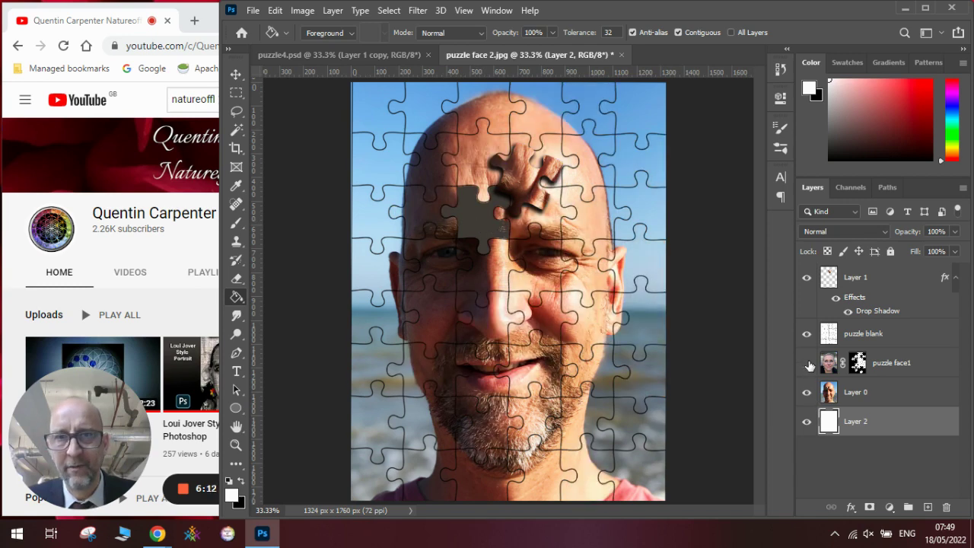
pyautogui.click(808, 364)
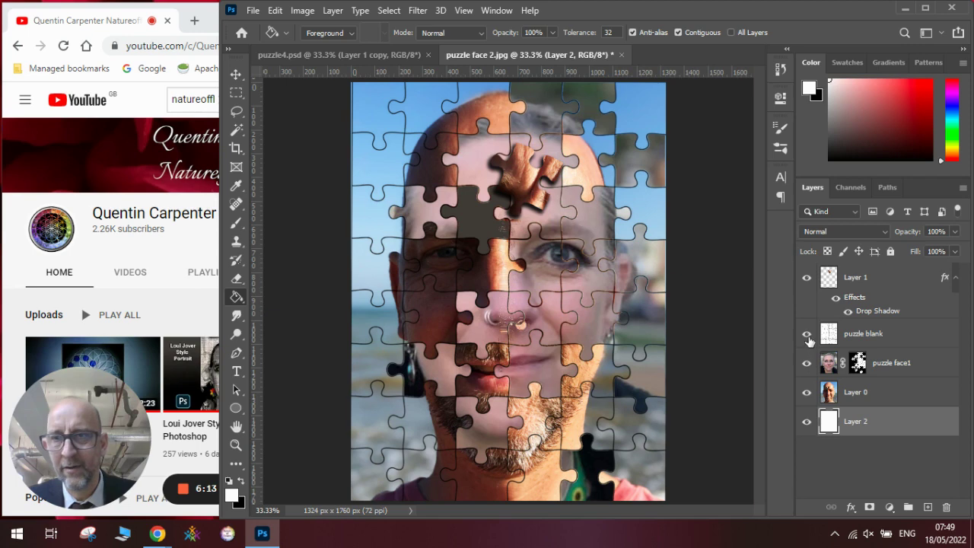
pyautogui.click(808, 335)
pyautogui.click(808, 335)
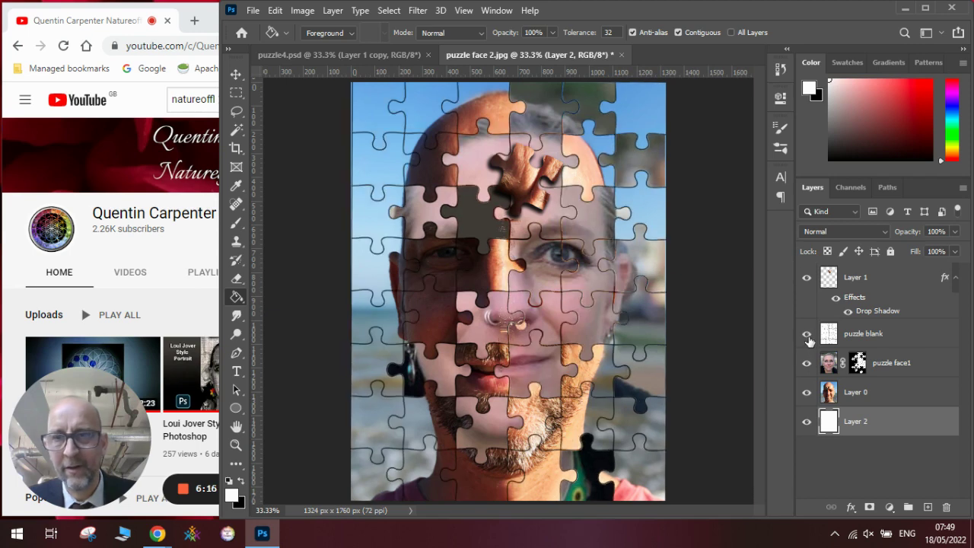
# Select the dark forehead hole on puzzle blank and delete it from Layer 0 to reveal white.
pyautogui.click(827, 395)
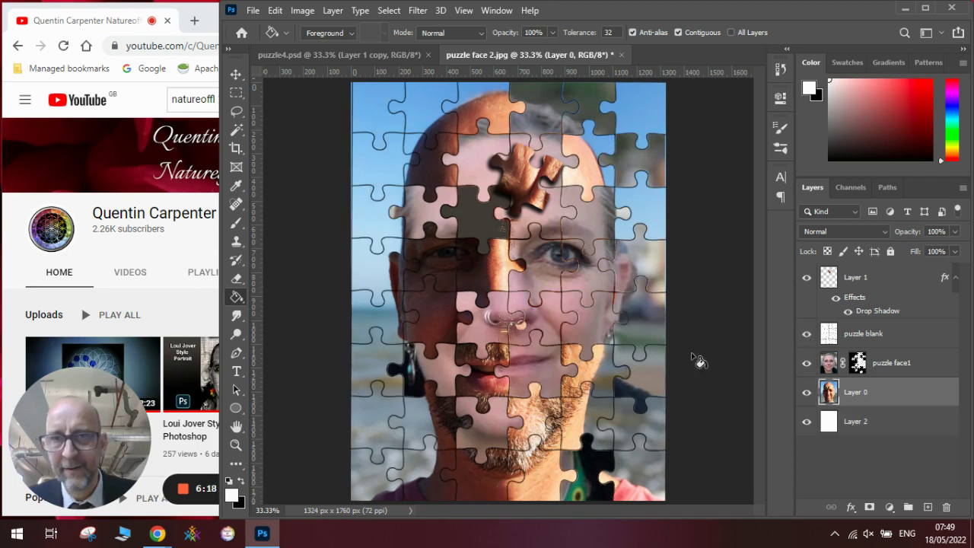
pyautogui.click(848, 329)
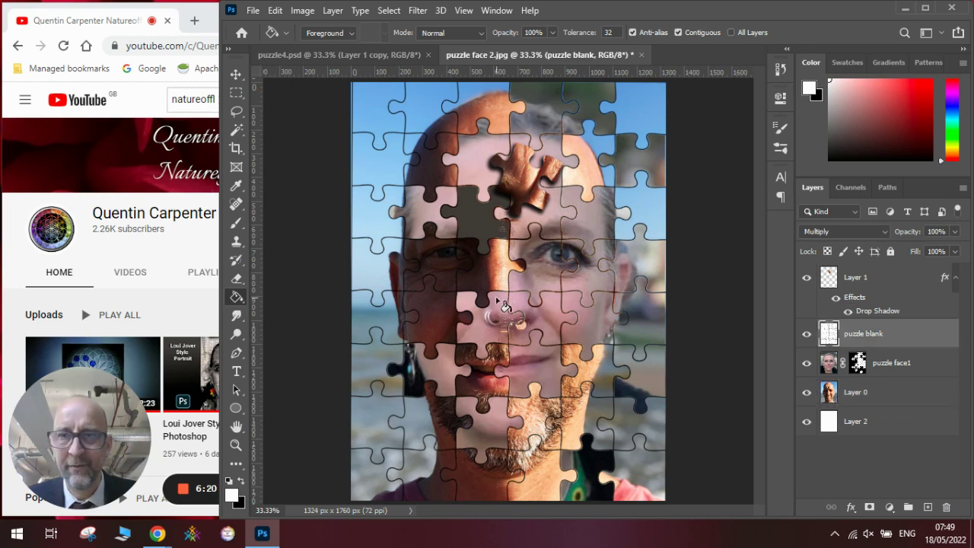
pyautogui.click(236, 129)
pyautogui.click(463, 211)
pyautogui.click(806, 337)
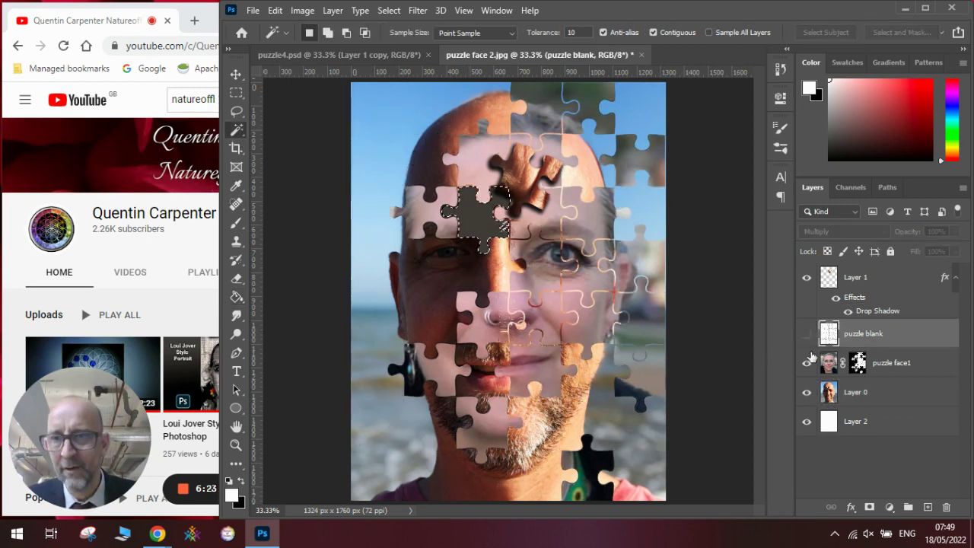
pyautogui.click(872, 391)
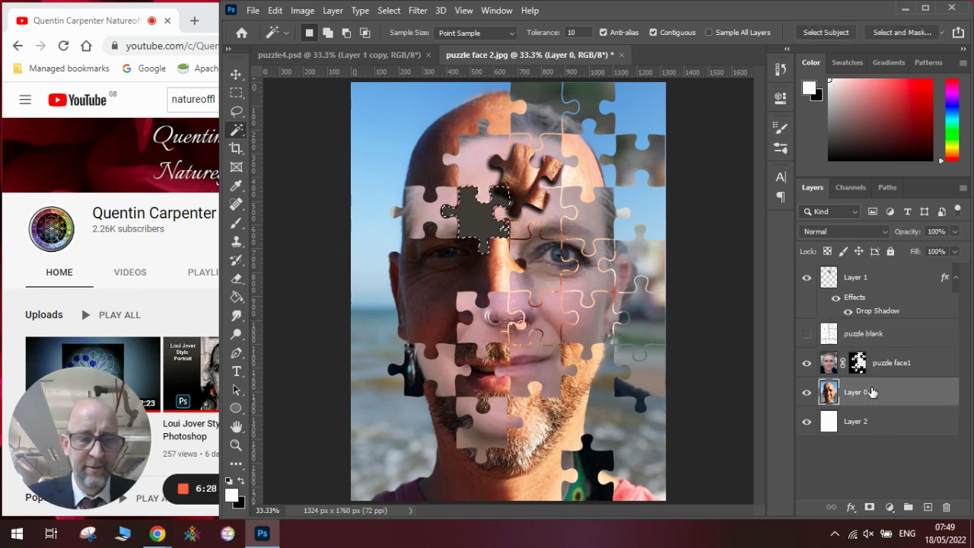
pyautogui.press('Delete')
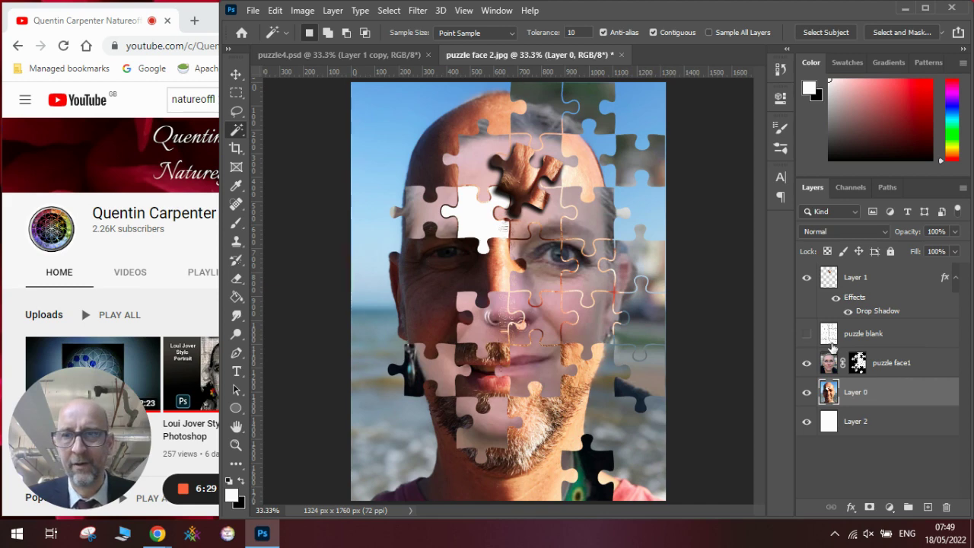
pyautogui.click(807, 334)
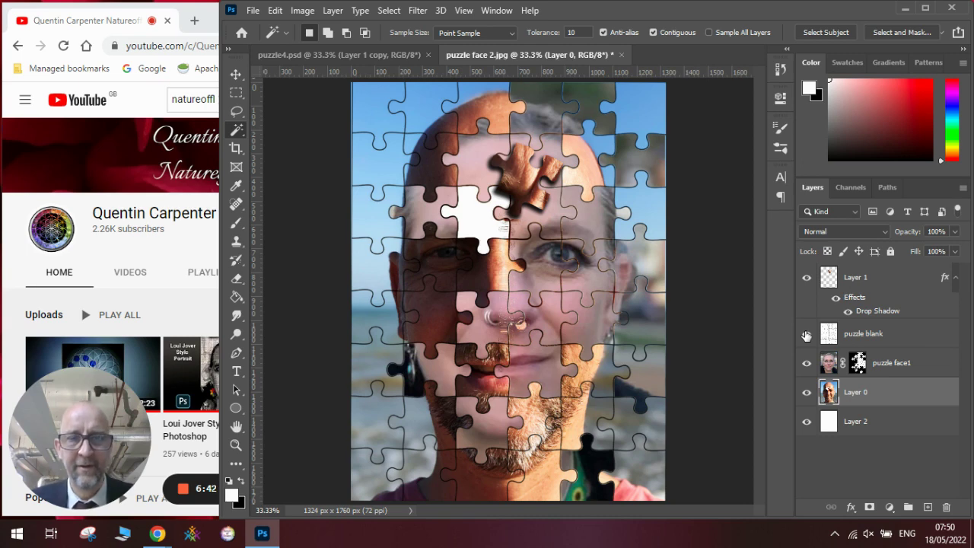
# Flip between the puzzle4.psd and puzzle face 2.jpg documents, ending on the puzzle4.psd example.
pyautogui.click(389, 54)
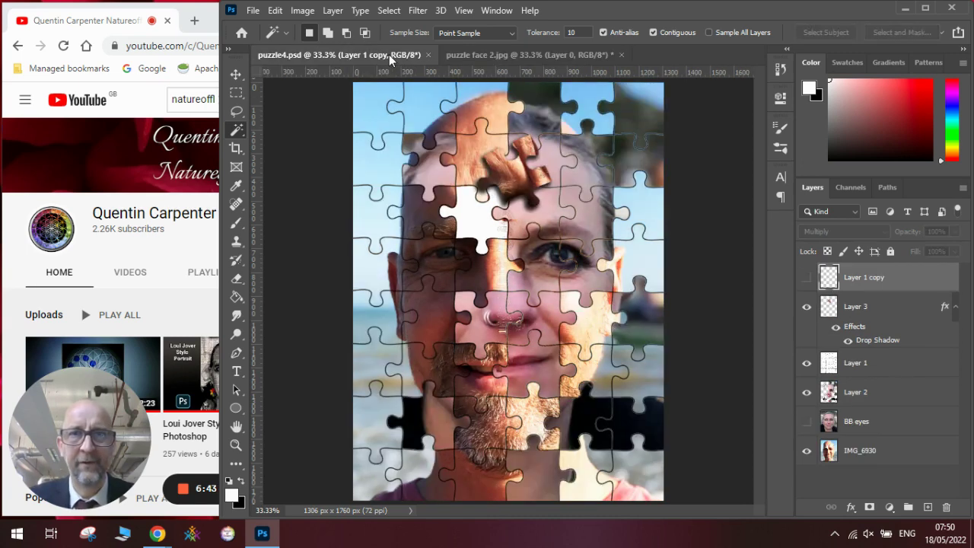
pyautogui.click(491, 55)
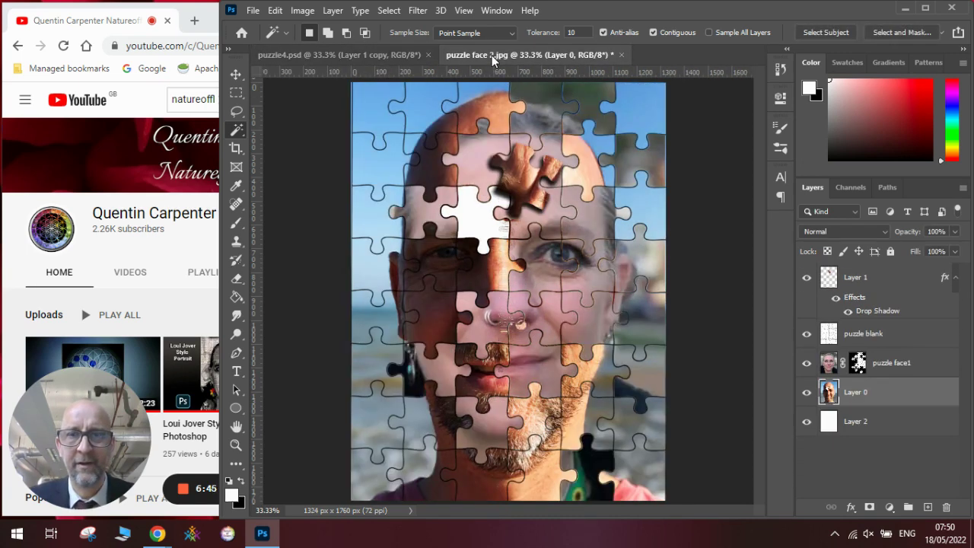
pyautogui.click(392, 54)
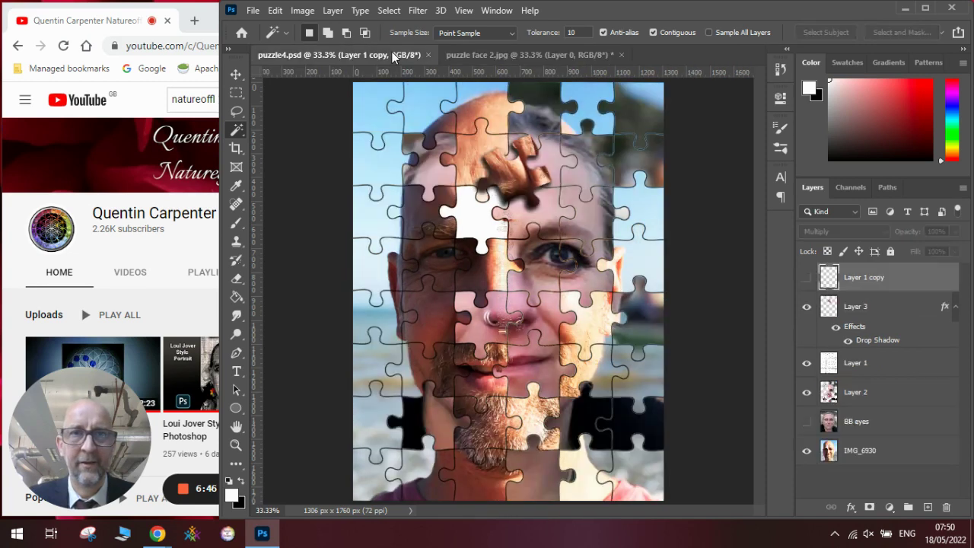
# Open the channel's 83-video Photoshop Tutorials playlist from its Playlists page in Chrome, then return to Photoshop.
pyautogui.click(175, 294)
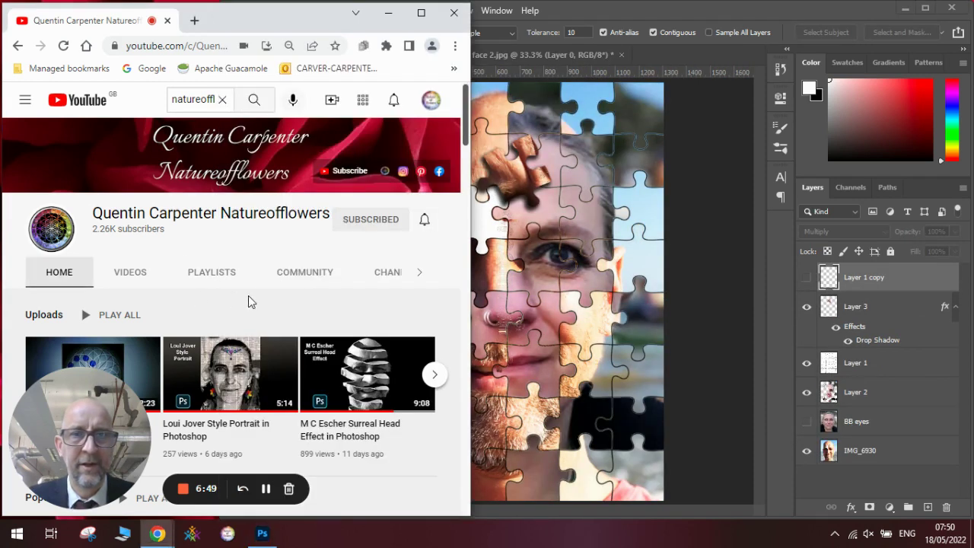
pyautogui.click(213, 271)
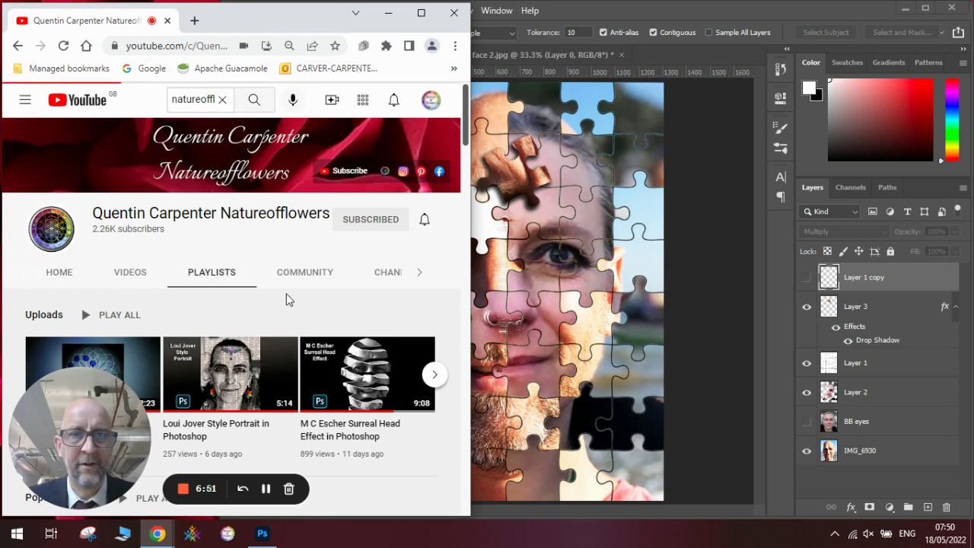
pyautogui.moveTo(466, 157); pyautogui.dragTo(452, 358)
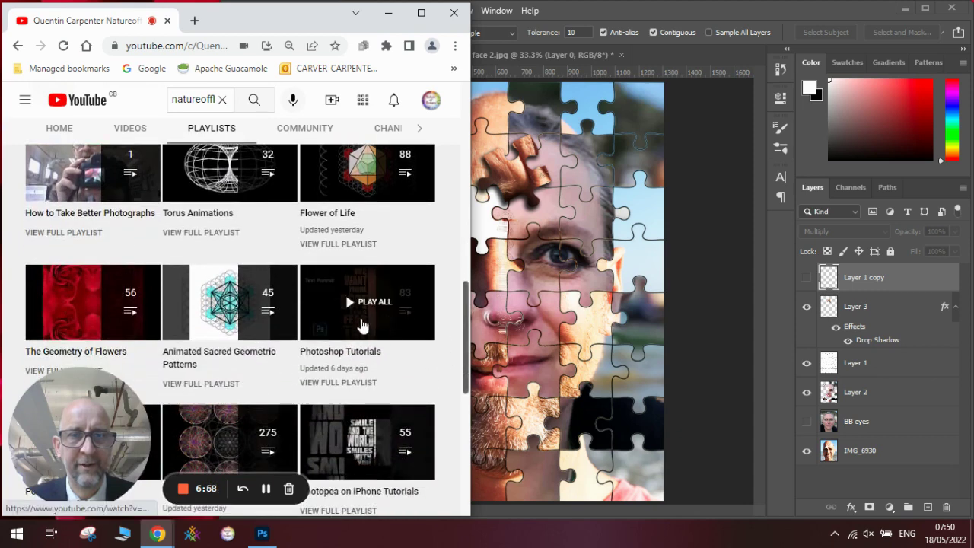
pyautogui.click(347, 388)
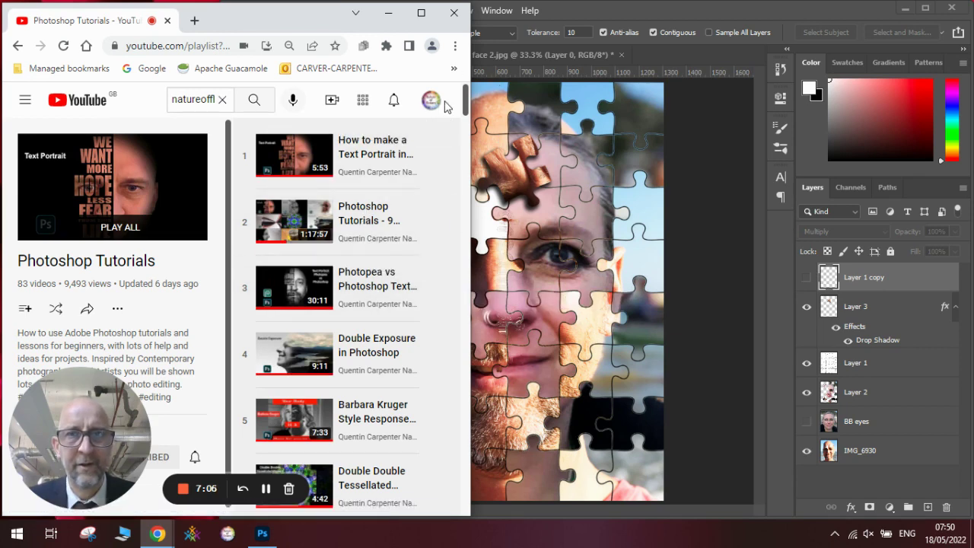
pyautogui.moveTo(463, 106)
pyautogui.mouseDown()
pyautogui.moveTo(473, 223)
pyautogui.moveTo(462, 414)
pyautogui.moveTo(460, 93)
pyautogui.mouseUp()
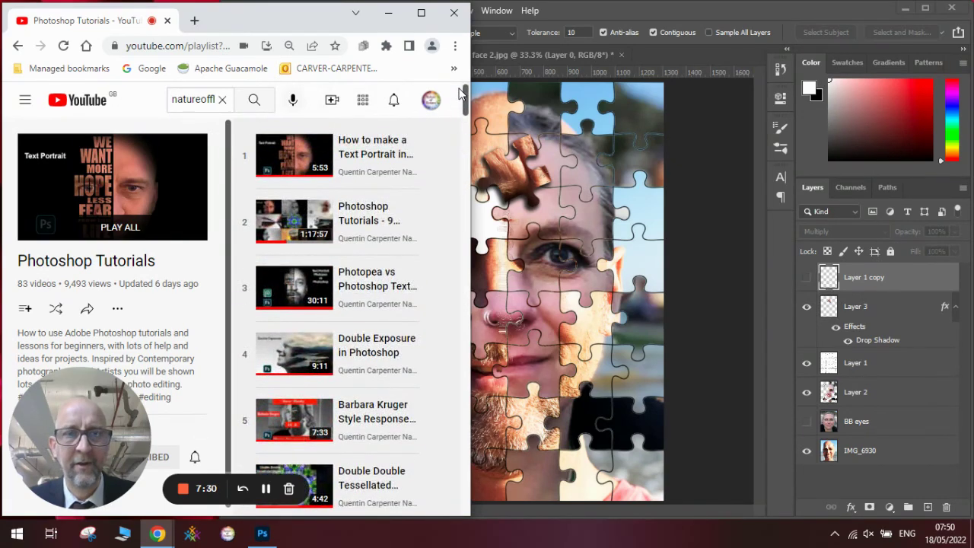
pyautogui.click(589, 18)
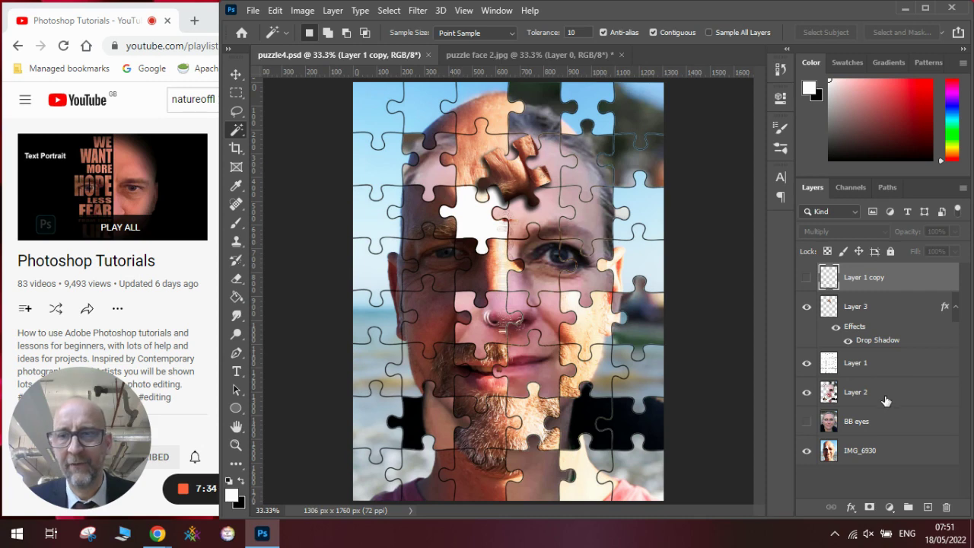
# In puzzle face 2.jpg, apply Brightness/Contrast of -26 brightness and 42 contrast to the puzzle face1 layer.
pyautogui.click(542, 54)
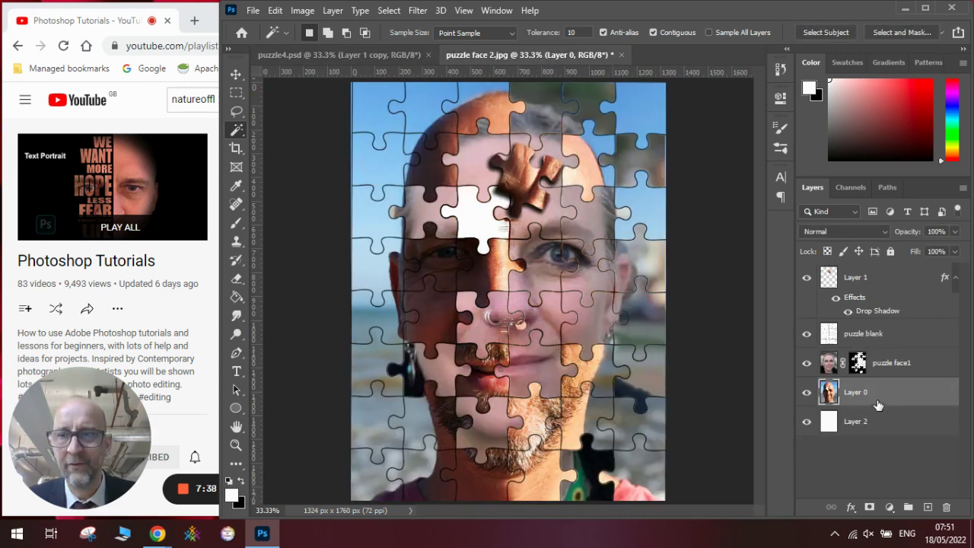
pyautogui.click(896, 364)
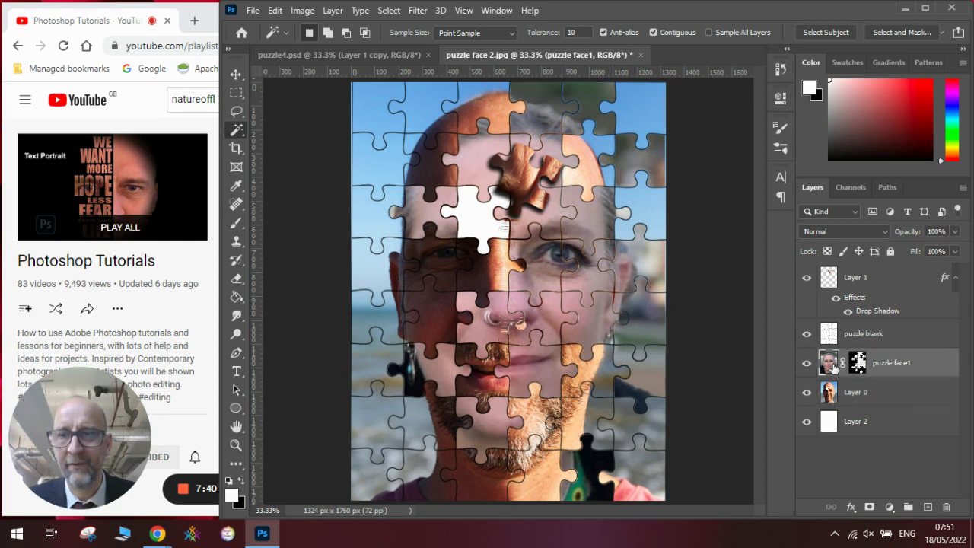
pyautogui.click(304, 10)
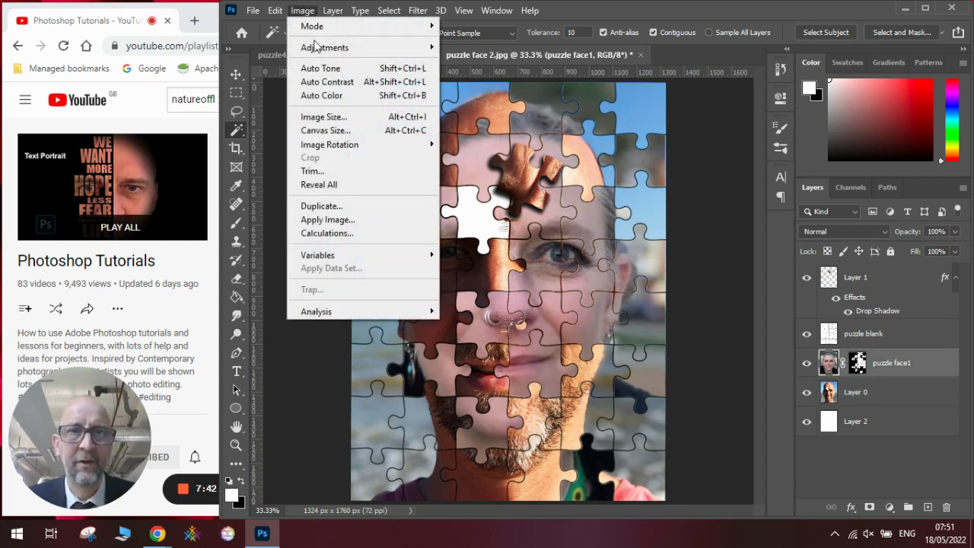
pyautogui.moveTo(316, 48)
pyautogui.click(464, 61)
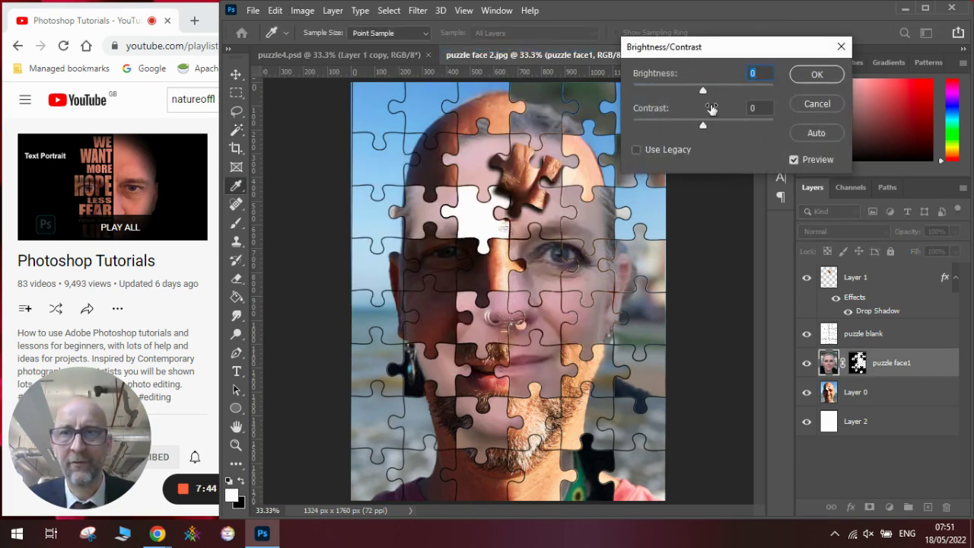
pyautogui.moveTo(703, 126); pyautogui.dragTo(716, 127)
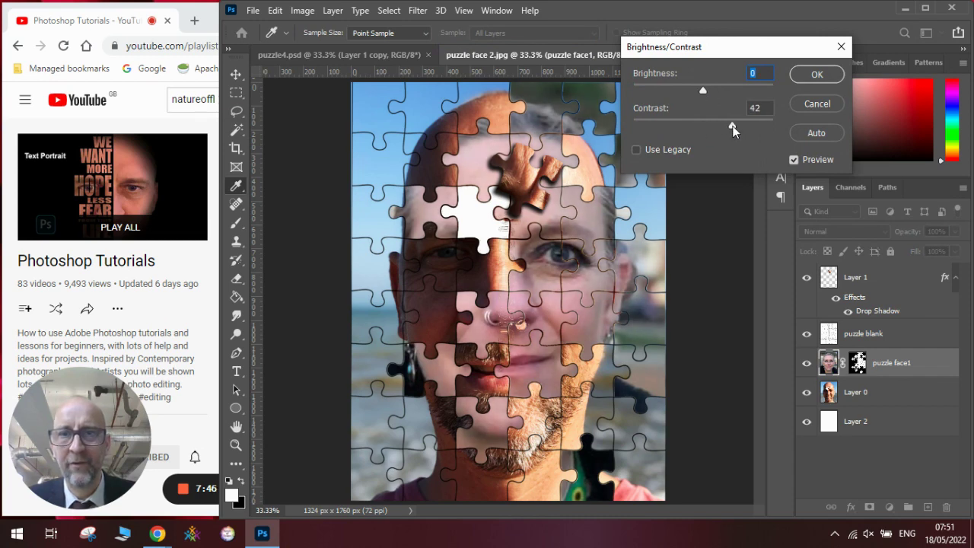
pyautogui.moveTo(699, 91)
pyautogui.mouseDown()
pyautogui.moveTo(682, 93)
pyautogui.moveTo(692, 89)
pyautogui.mouseUp()
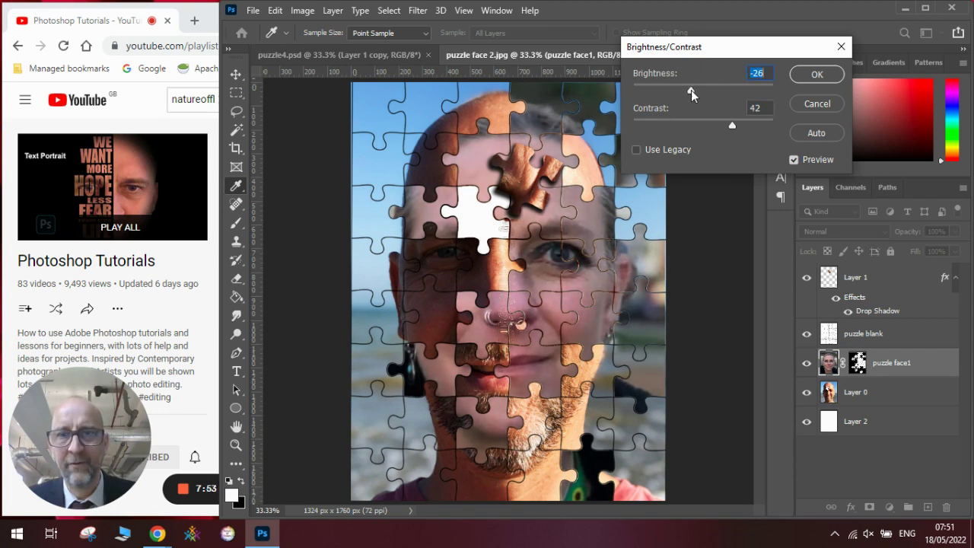
pyautogui.click(813, 77)
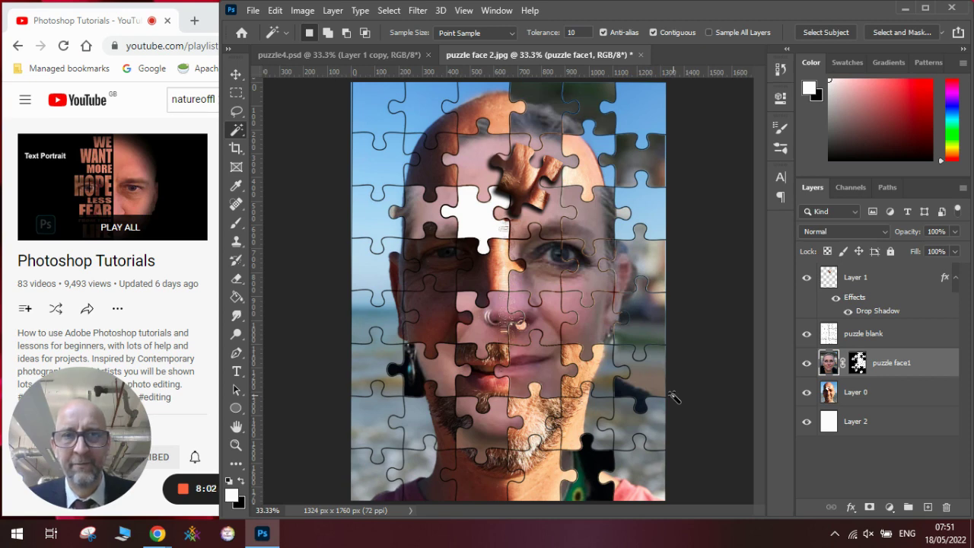
# Bring the Chrome window with the YouTube Photoshop Tutorials playlist back to the front.
pyautogui.click(213, 306)
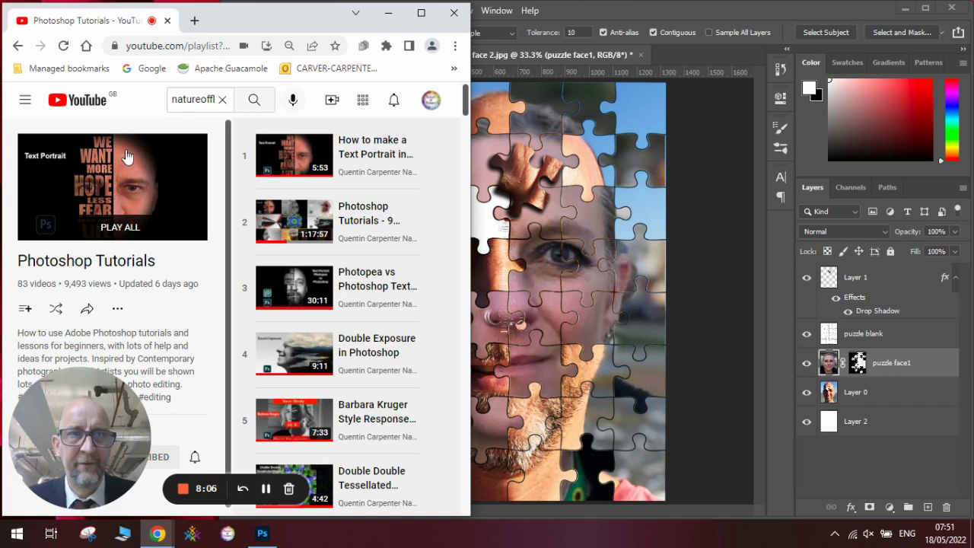